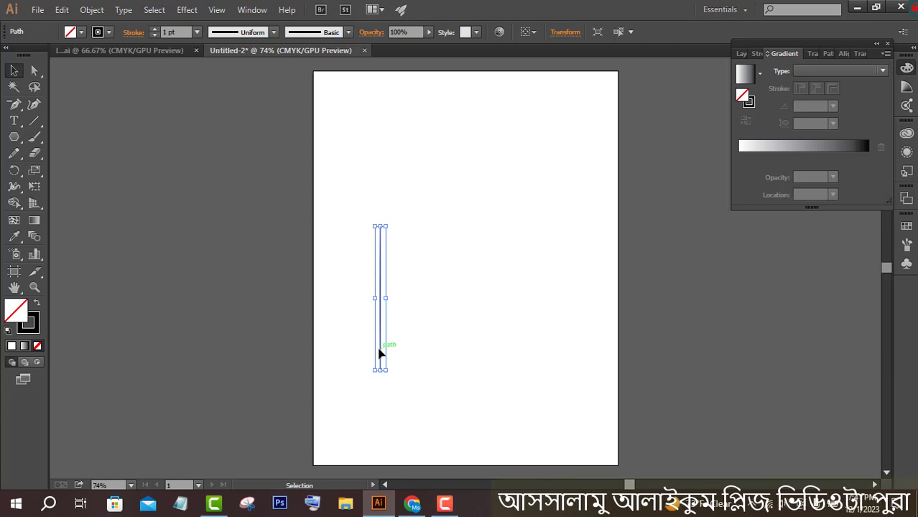
# - Copy the vertical line a short distance to the right and repeat the copy to make 12 evenly spaced lines
pyautogui.moveTo(381, 352); pyautogui.dragTo(390, 354)
pyautogui.hotkey('ctrl', 'd')
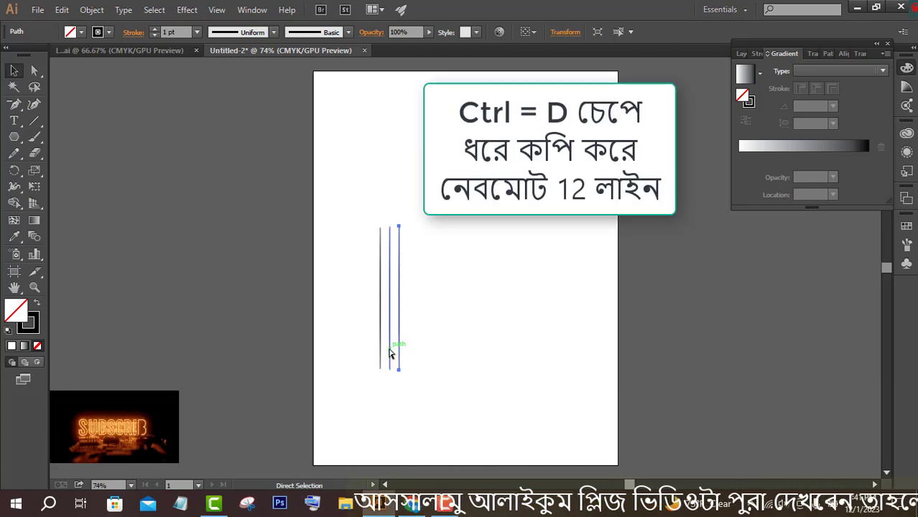
pyautogui.hotkey('ctrl', 'd')
pyautogui.hotkey('ctrl', 'd')
pyautogui.hotkey('ctrl', 'd')
pyautogui.hotkey('ctrl', 'd')
pyautogui.hotkey('ctrl', 'd')
pyautogui.hotkey('ctrl', 'd')
pyautogui.hotkey('ctrl', 'd')
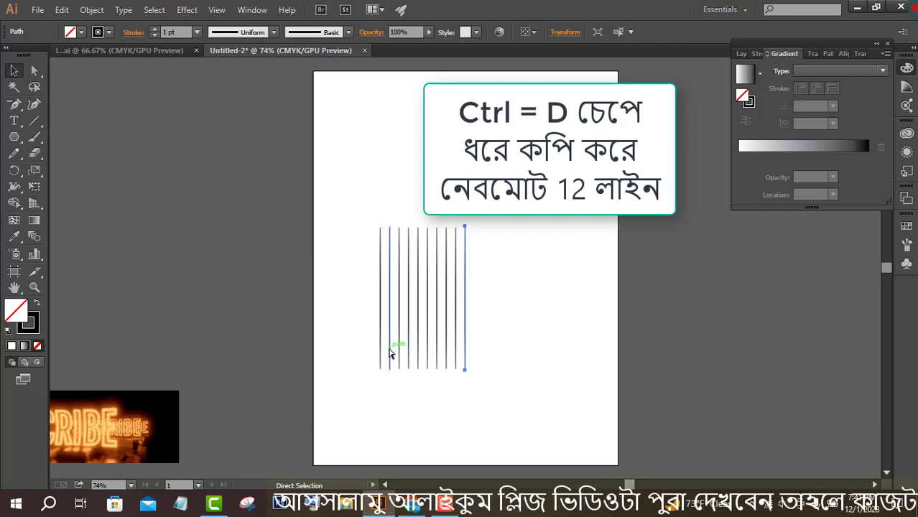
pyautogui.hotkey('ctrl', 'd')
pyautogui.hotkey('ctrl', 'd')
# - Select all the vertical lines and move them toward the right side of the artboard
pyautogui.click(534, 345)
pyautogui.hotkey('ctrl', 'a')
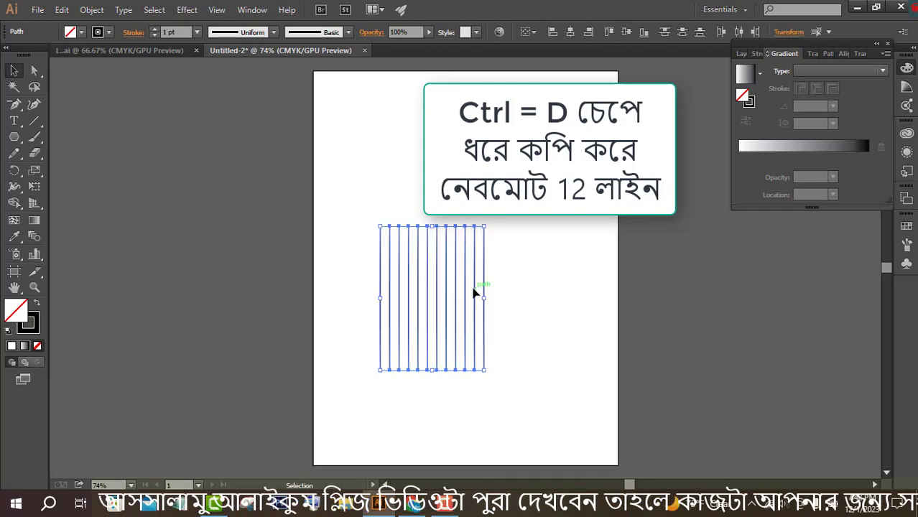
pyautogui.moveTo(446, 309); pyautogui.dragTo(521, 305)
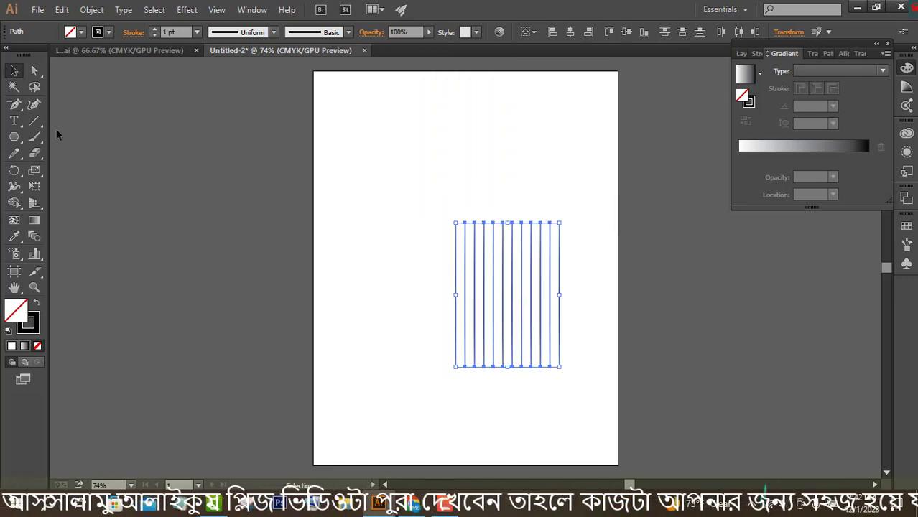
# - Draw a hexagon, rotate it to stand on a corner with vertical sides, and place it beside the lower left of the lines
pyautogui.moveTo(365, 242); pyautogui.dragTo(408, 268)
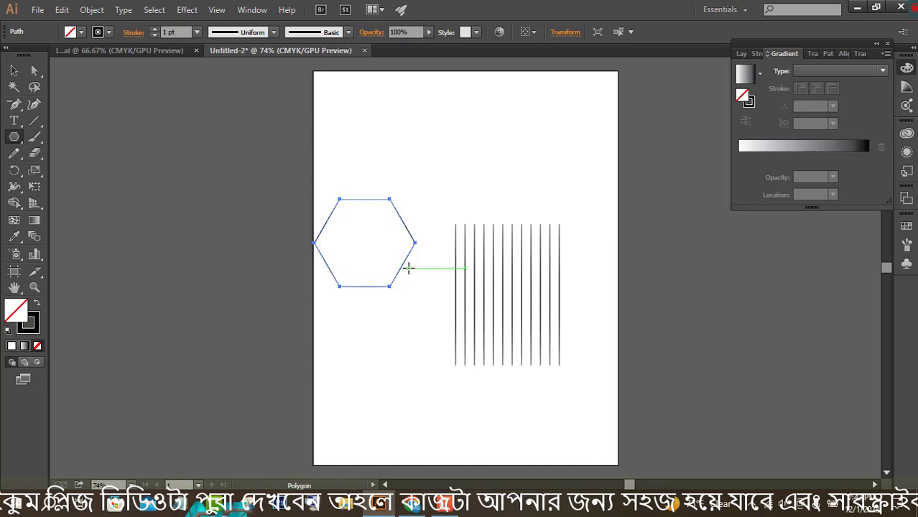
pyautogui.click(16, 72)
pyautogui.moveTo(418, 193); pyautogui.dragTo(307, 167)
pyautogui.moveTo(399, 281); pyautogui.dragTo(435, 383)
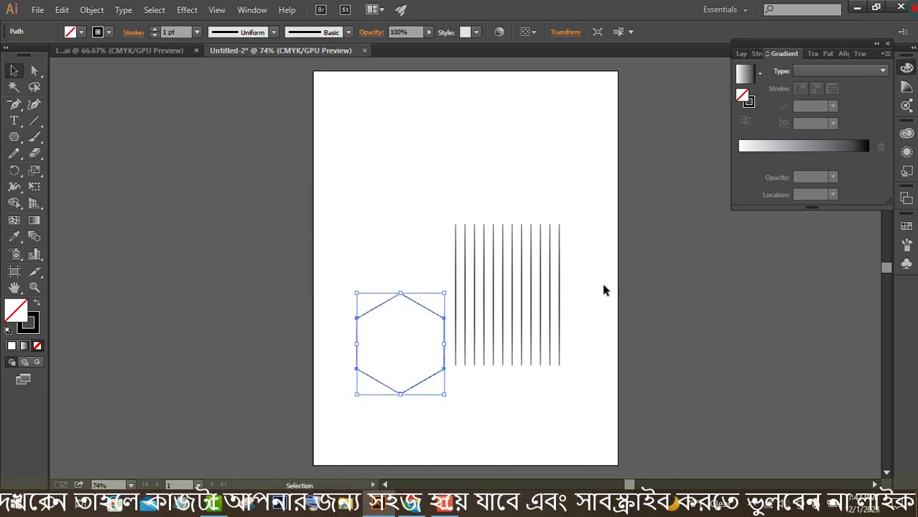
# - Group the 12 vertical lines into one object
pyautogui.moveTo(582, 275); pyautogui.dragTo(369, 287)
pyautogui.rightClick(484, 243)
pyautogui.click(492, 306)
# - Rotate the line group parallel to the hexagon's upper-right edge and delete the hexagon
pyautogui.moveTo(513, 298); pyautogui.dragTo(496, 290)
pyautogui.moveTo(589, 296); pyautogui.dragTo(597, 277)
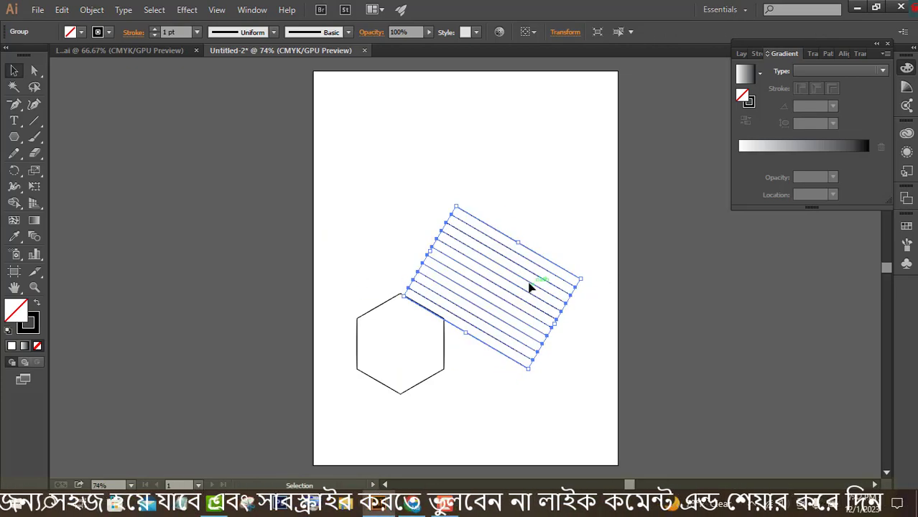
pyautogui.moveTo(529, 288); pyautogui.dragTo(508, 271)
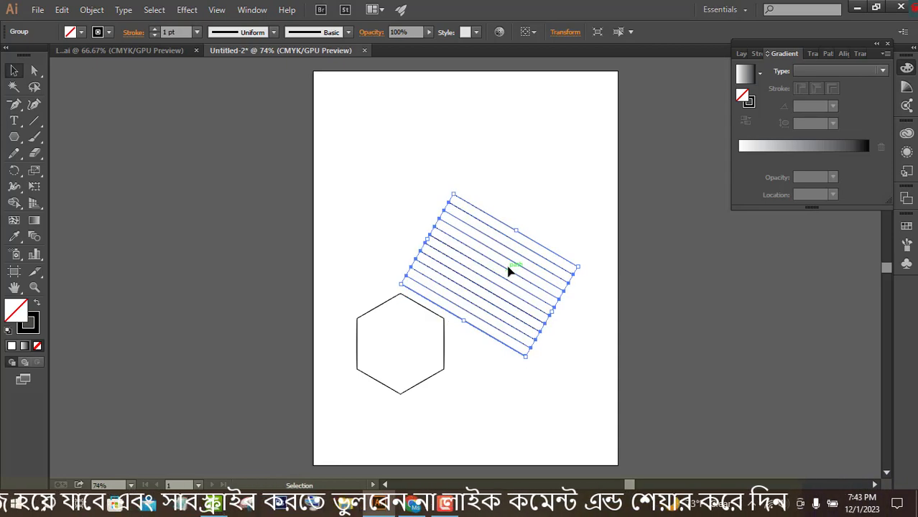
pyautogui.click(430, 378)
pyautogui.press('Delete')
# - Copy the slanted line group, paste it in place, and reflect the copy so its lines cross the originals
pyautogui.hotkey('ctrl', 'a')
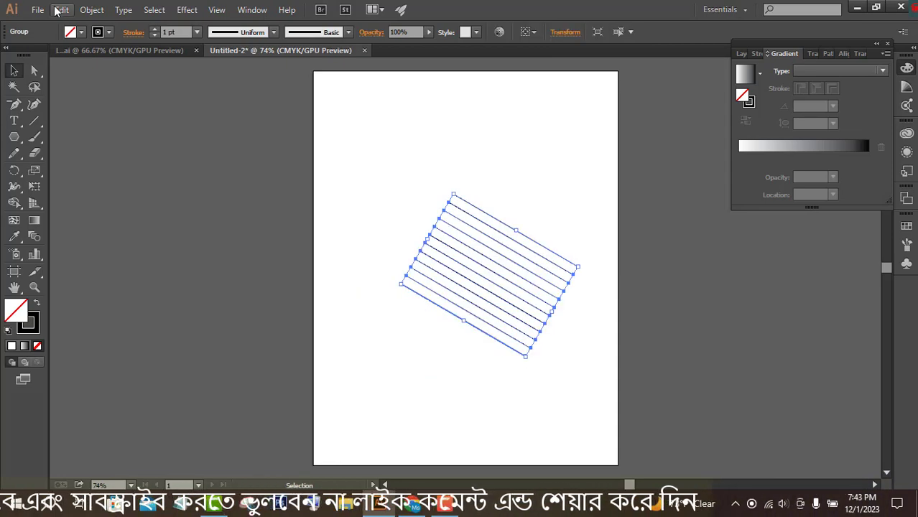
pyautogui.click(62, 10)
pyautogui.click(62, 10)
pyautogui.click(62, 9)
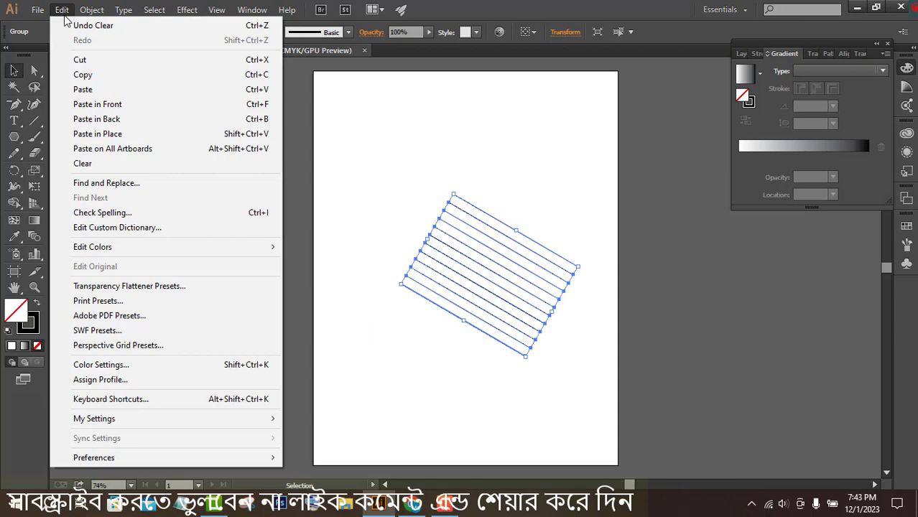
pyautogui.click(97, 133)
pyautogui.rightClick(526, 291)
pyautogui.moveTo(579, 386)
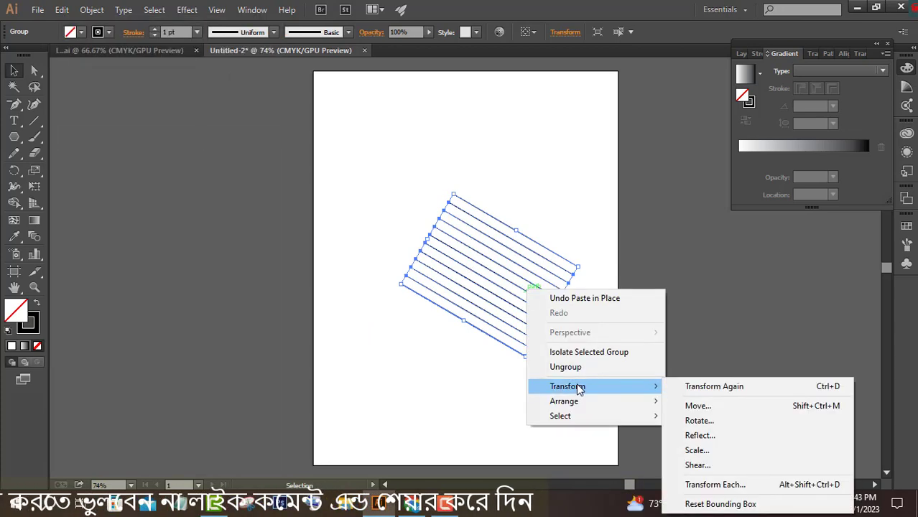
pyautogui.click(709, 439)
pyautogui.click(208, 328)
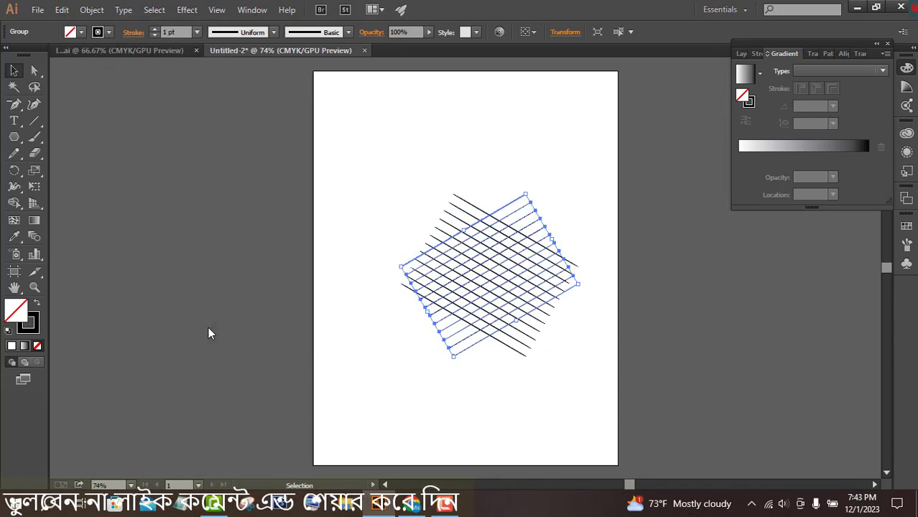
# - Paste another copy of the line group in place and rotate it so its lines run horizontally
pyautogui.click(62, 9)
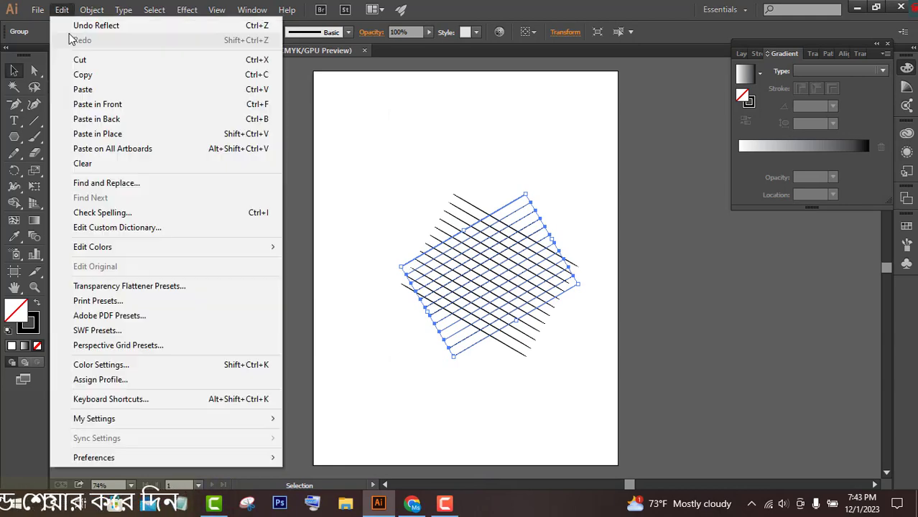
pyautogui.click(61, 10)
pyautogui.click(62, 9)
pyautogui.click(98, 135)
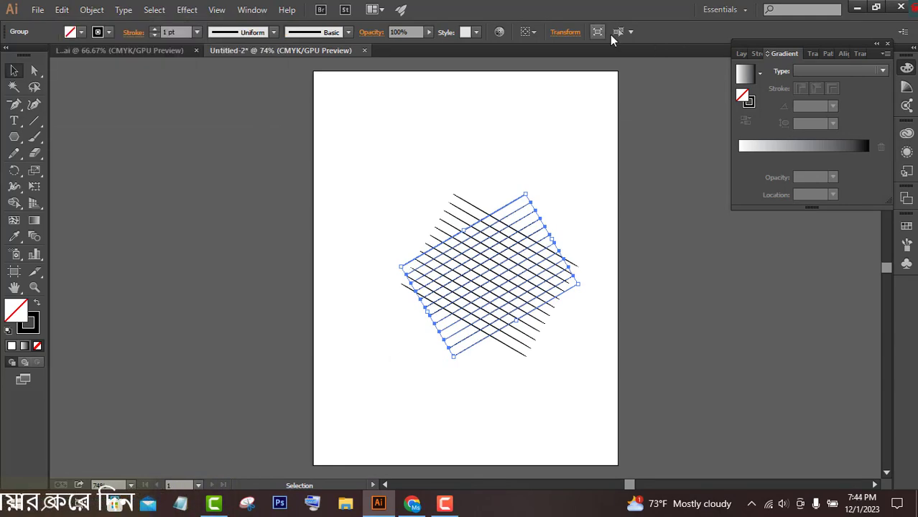
pyautogui.click(528, 31)
pyautogui.click(531, 32)
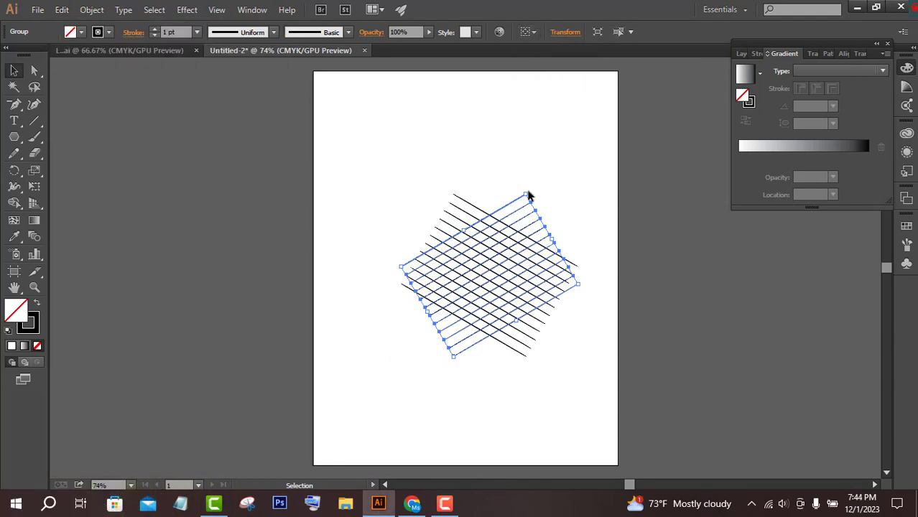
pyautogui.moveTo(529, 189); pyautogui.dragTo(562, 220)
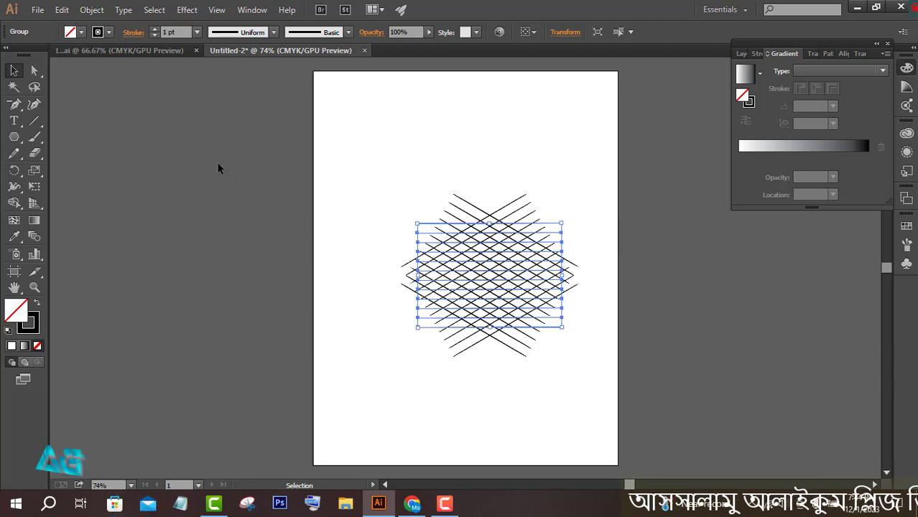
# - Copy the horizontal line group, paste it in place, and rotate the copy by -90° to make vertical lines
pyautogui.click(62, 9)
pyautogui.click(62, 9)
pyautogui.click(62, 9)
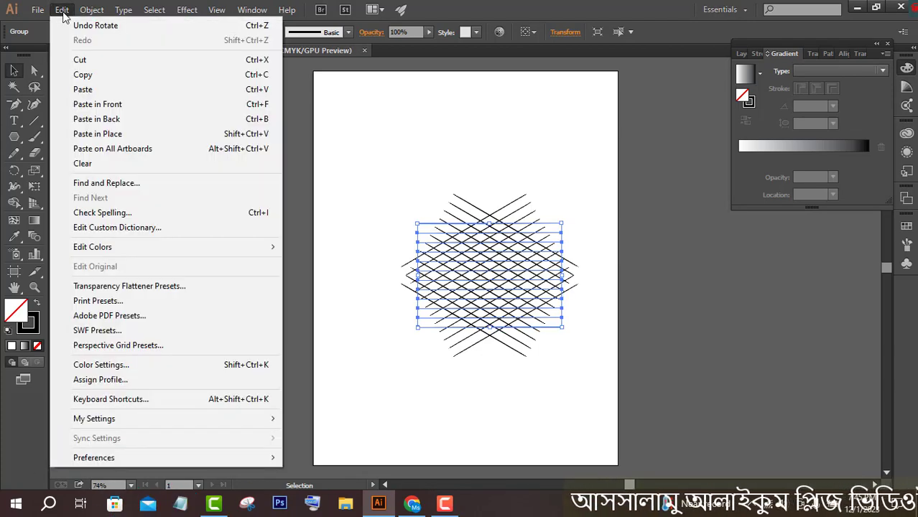
pyautogui.click(97, 134)
pyautogui.click(566, 32)
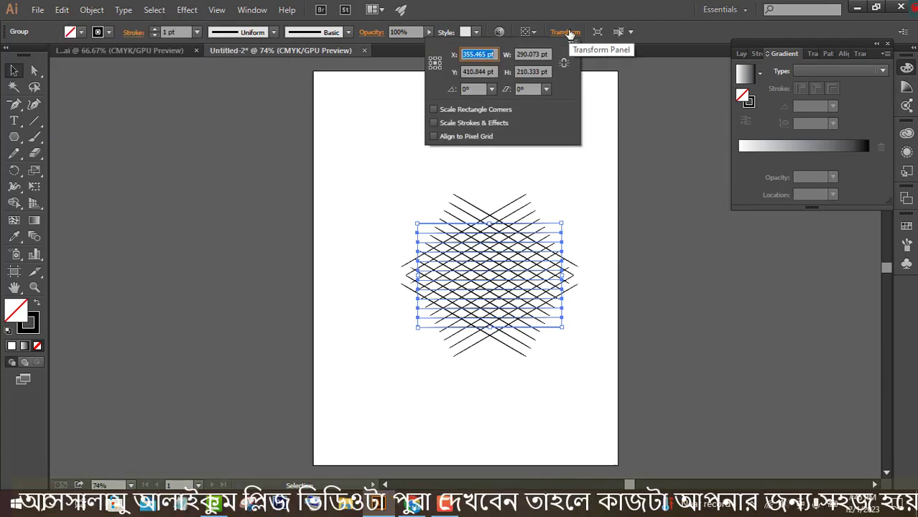
pyautogui.click(491, 88)
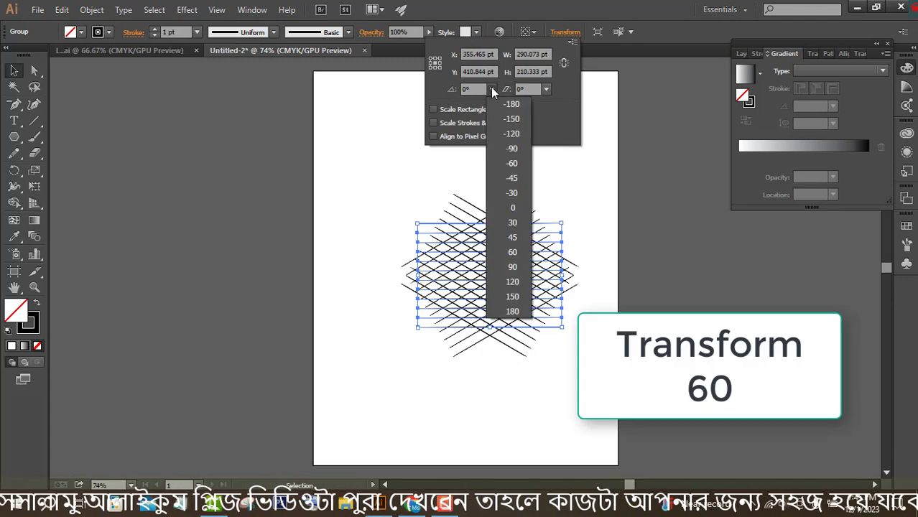
pyautogui.click(516, 153)
pyautogui.click(581, 158)
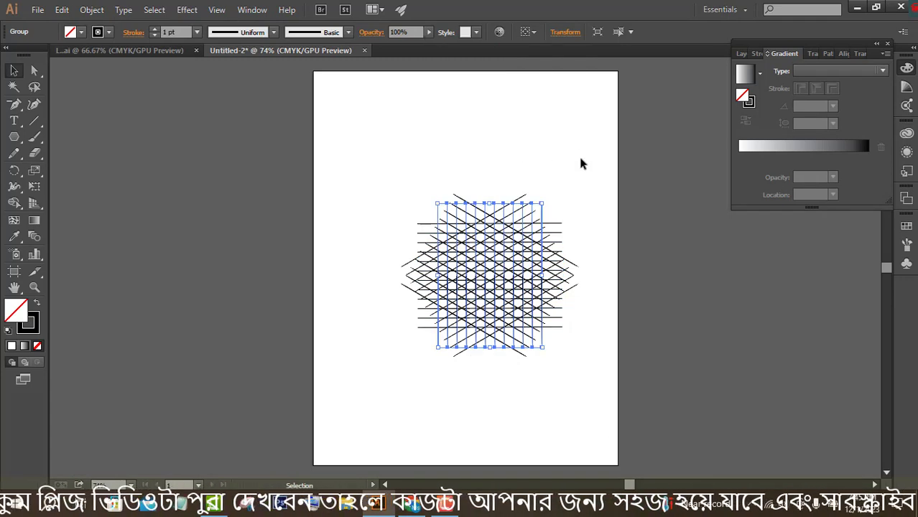
# - Select all four line groups, enlarge the whole grid, and move it left toward the middle of the artboard
pyautogui.moveTo(569, 381); pyautogui.dragTo(442, 187)
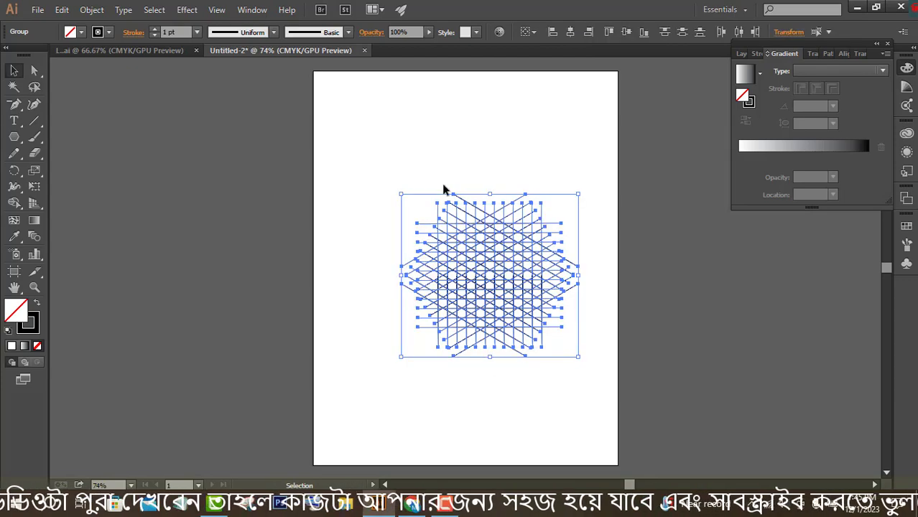
pyautogui.moveTo(577, 194); pyautogui.dragTo(623, 153)
pyautogui.moveTo(507, 279); pyautogui.dragTo(464, 277)
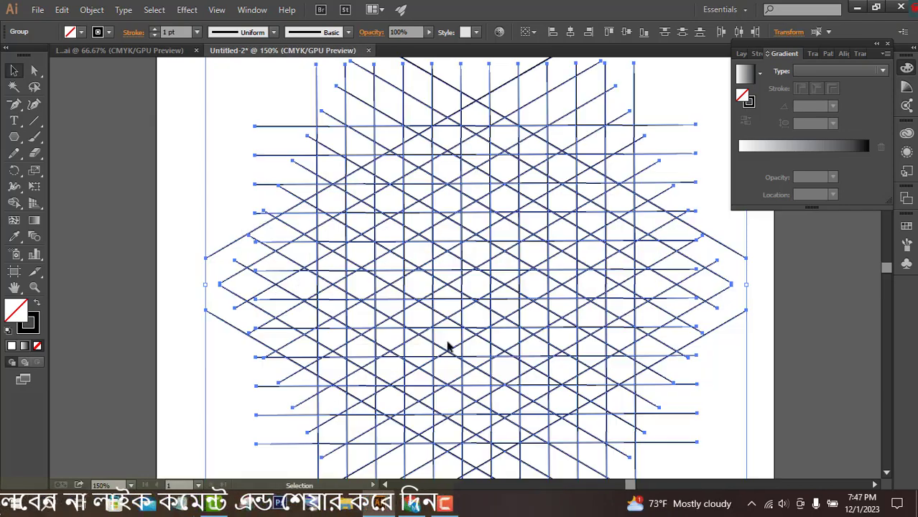
# - Activate the Shape Builder tool for the grid with a black fill and no stroke
pyautogui.click(14, 204)
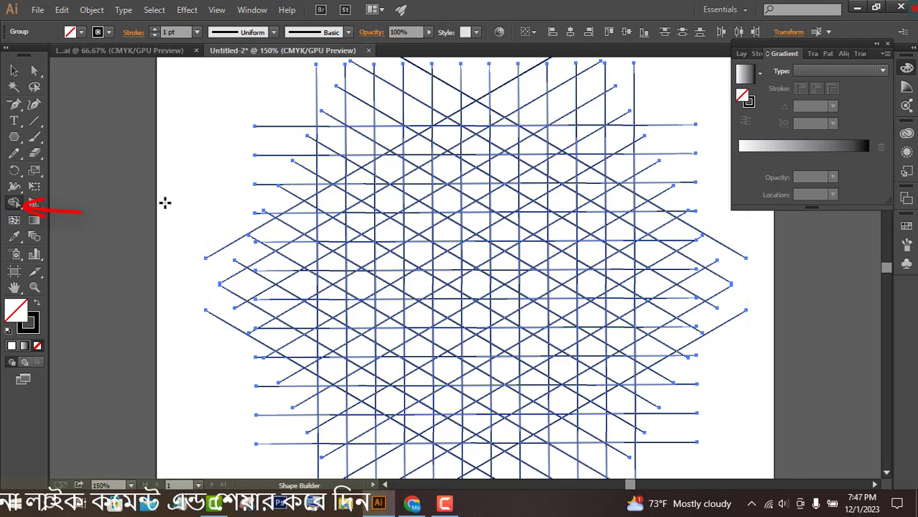
pyautogui.click(80, 32)
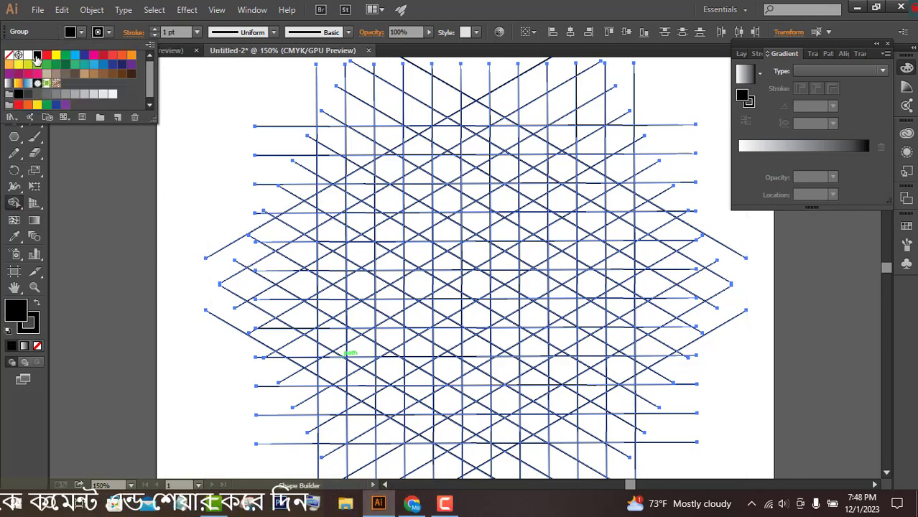
pyautogui.click(109, 33)
pyautogui.click(101, 39)
pyautogui.click(12, 59)
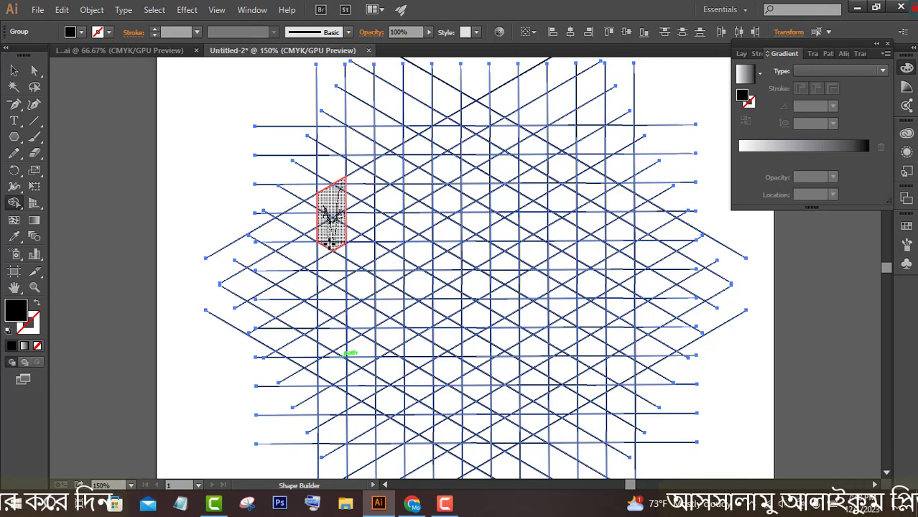
# - Merge the grid cells of two vertical strips with Shape Builder to form the uprights of the H
pyautogui.moveTo(335, 244)
pyautogui.mouseDown()
pyautogui.moveTo(341, 318)
pyautogui.moveTo(326, 363)
pyautogui.moveTo(339, 379)
pyautogui.moveTo(336, 316)
pyautogui.moveTo(333, 359)
pyautogui.mouseUp()
pyautogui.moveTo(389, 160); pyautogui.dragTo(395, 397)
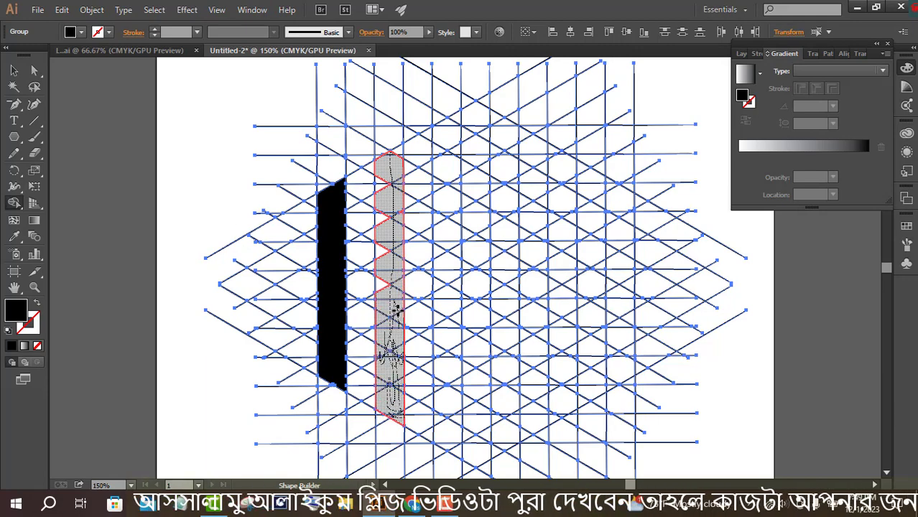
pyautogui.moveTo(397, 149); pyautogui.dragTo(397, 151)
# - Merge the central grid cells with Shape Builder to form the letter S with pointed top and bottom ends
pyautogui.moveTo(502, 228); pyautogui.dragTo(514, 176)
pyautogui.moveTo(507, 134); pyautogui.dragTo(447, 144)
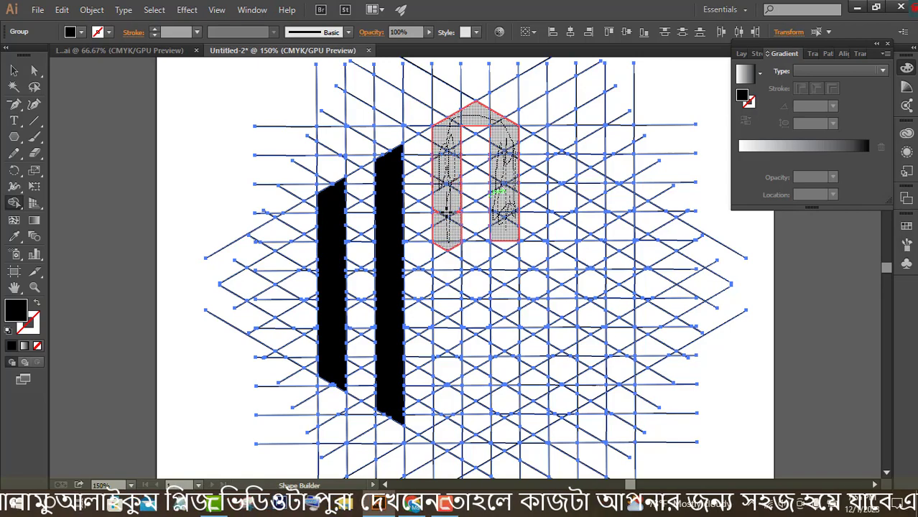
pyautogui.moveTo(468, 272); pyautogui.dragTo(475, 279)
pyautogui.moveTo(490, 287)
pyautogui.mouseDown()
pyautogui.moveTo(500, 343)
pyautogui.moveTo(511, 349)
pyautogui.moveTo(516, 421)
pyautogui.moveTo(500, 414)
pyautogui.moveTo(507, 442)
pyautogui.moveTo(468, 450)
pyautogui.moveTo(452, 426)
pyautogui.moveTo(448, 351)
pyautogui.mouseUp()
# - Merge the grid cells beside the S with Shape Builder to form the letter Y, including its crossbar
pyautogui.moveTo(620, 370)
pyautogui.mouseDown()
pyautogui.moveTo(615, 353)
pyautogui.moveTo(611, 370)
pyautogui.moveTo(584, 377)
pyautogui.moveTo(562, 316)
pyautogui.mouseUp()
pyautogui.moveTo(604, 256)
pyautogui.mouseDown()
pyautogui.moveTo(562, 250)
pyautogui.moveTo(561, 158)
pyautogui.mouseUp()
pyautogui.moveTo(573, 246); pyautogui.dragTo(602, 260)
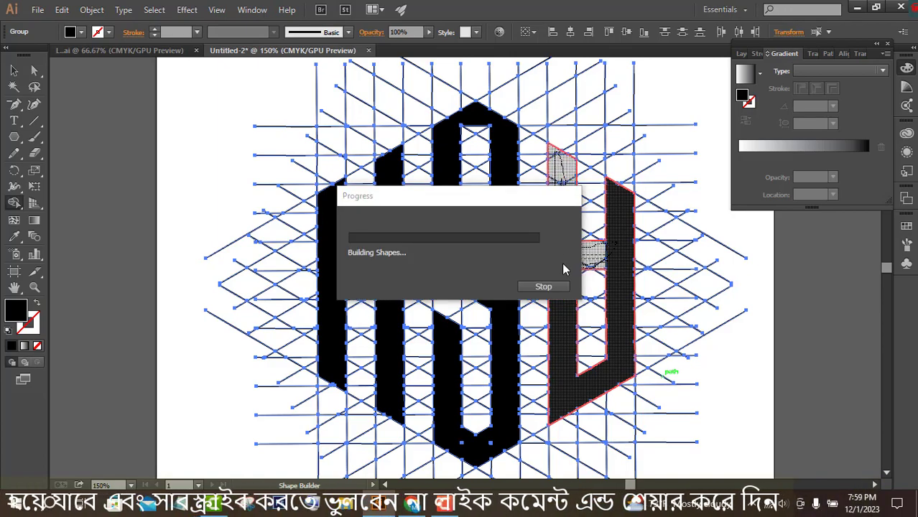
# - Ungroup the merged grid artwork containing the black letters
pyautogui.hotkey('ctrl', '-')
pyautogui.hotkey('ctrl', '-')
pyautogui.press('v')
pyautogui.click(464, 138)
pyautogui.rightClick(436, 273)
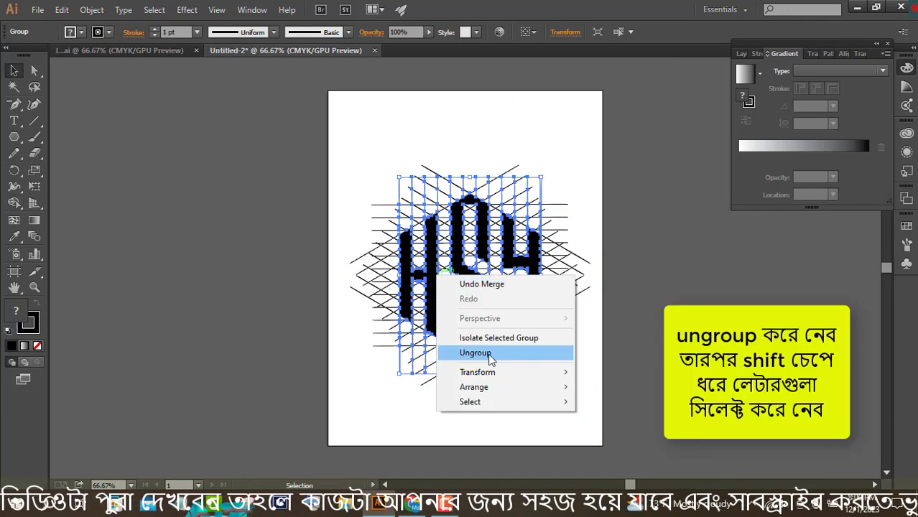
pyautogui.click(490, 354)
# - Select the H, S and Y shapes together and move them off the grid to the artboard's upper-left corner
pyautogui.click(431, 273)
pyautogui.keyDown('shift'); pyautogui.click(484, 301); pyautogui.keyUp('shift')
pyautogui.keyDown('shift'); pyautogui.click(534, 280); pyautogui.keyUp('shift')
pyautogui.moveTo(485, 302); pyautogui.dragTo(351, 147)
# - Delete the leftover grid lines and move the HSY letters back to the middle of the artboard
pyautogui.moveTo(564, 404); pyautogui.dragTo(437, 282)
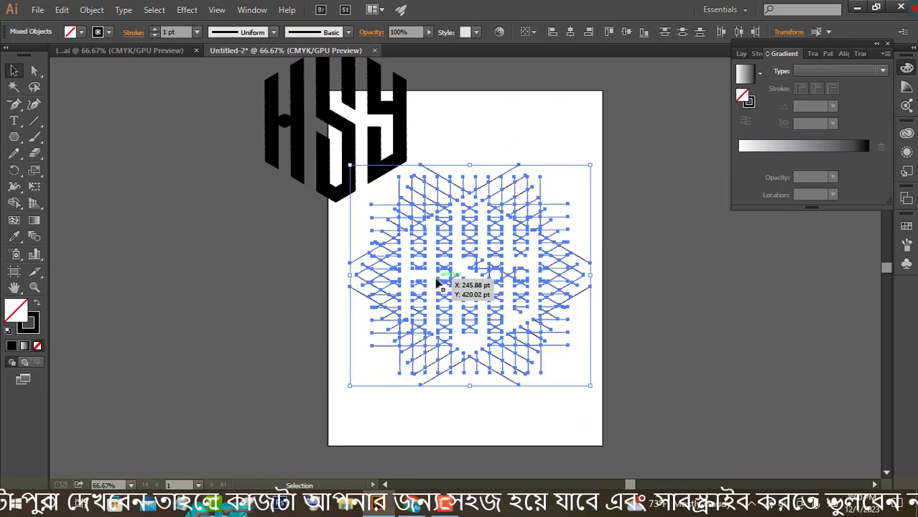
pyautogui.press('Delete')
pyautogui.moveTo(430, 221); pyautogui.dragTo(458, 299)
# - Select all the HSY letter shapes and expand them
pyautogui.click(543, 180)
pyautogui.moveTo(564, 248); pyautogui.dragTo(414, 260)
pyautogui.click(87, 13)
pyautogui.click(115, 153)
pyautogui.click(436, 347)
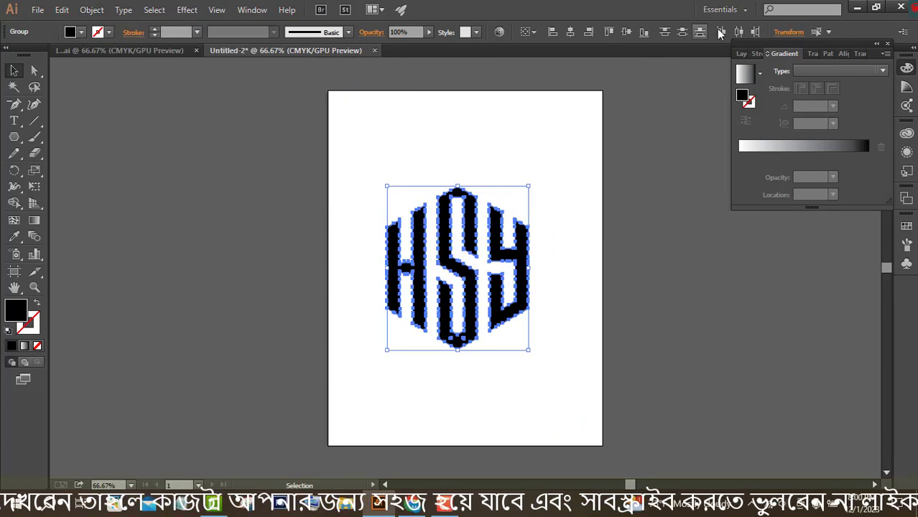
# - Unite the HSY letter shapes with Pathfinder and fill the result with black
pyautogui.click(827, 54)
pyautogui.click(744, 84)
pyautogui.click(557, 316)
pyautogui.click(521, 284)
pyautogui.click(81, 33)
pyautogui.click(39, 57)
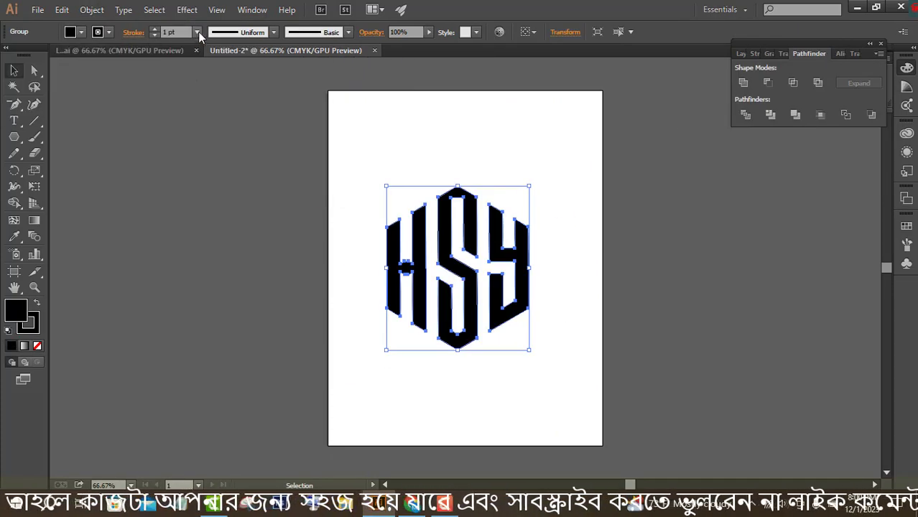
# - Set the monogram's stroke to 7 pt and place it, scaled down, in the artboard's upper-left corner
pyautogui.click(450, 147)
pyautogui.moveTo(451, 147); pyautogui.dragTo(657, 238)
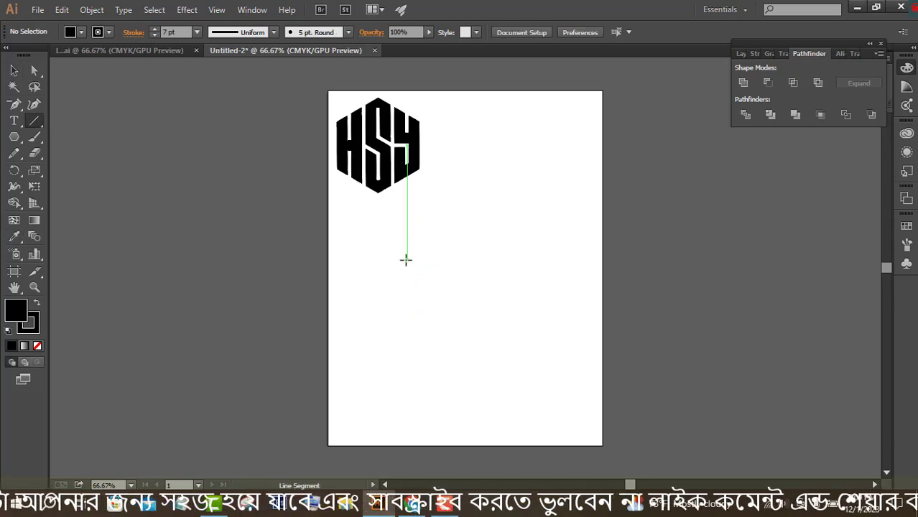
# - Draw a vertical line below the monogram and set its stroke weight to 1 pt
pyautogui.moveTo(406, 259); pyautogui.dragTo(405, 386)
pyautogui.click(197, 32)
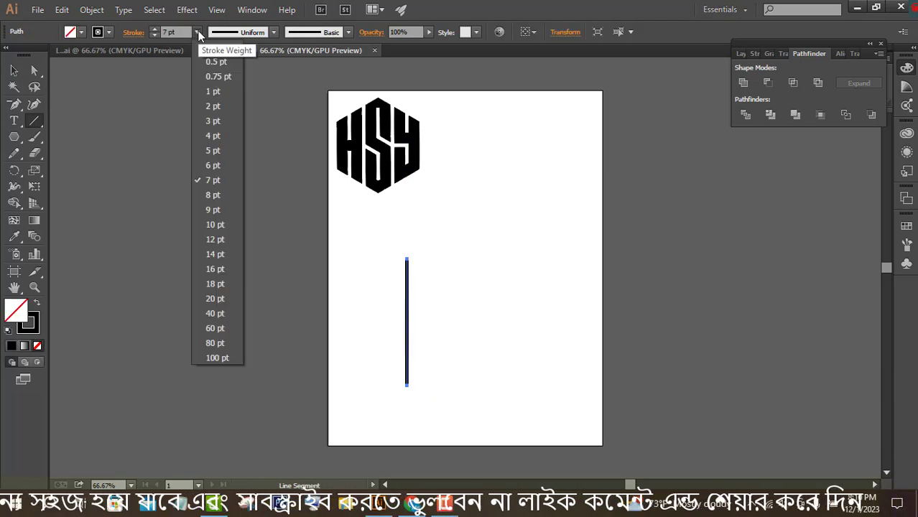
pyautogui.click(212, 91)
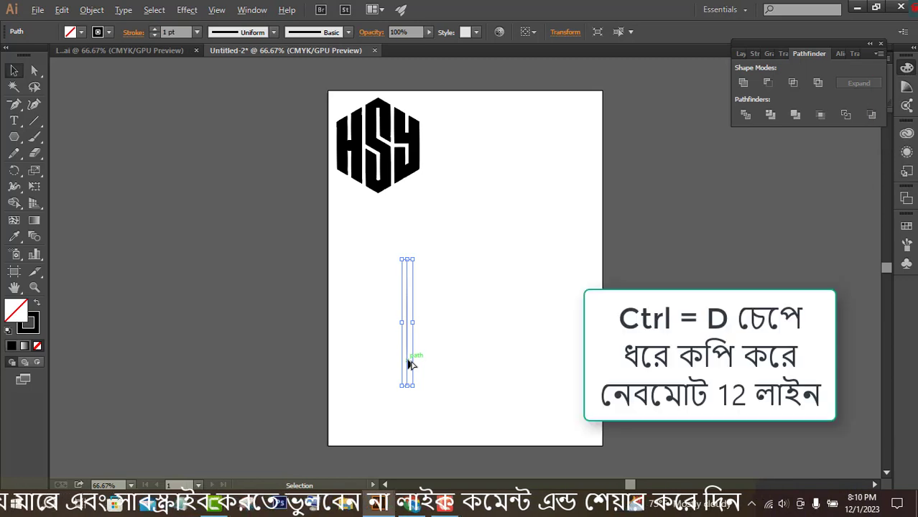
# - Duplicate the vertical line sideways at equal spacing until there are 12 parallel lines
pyautogui.moveTo(409, 365); pyautogui.dragTo(416, 366)
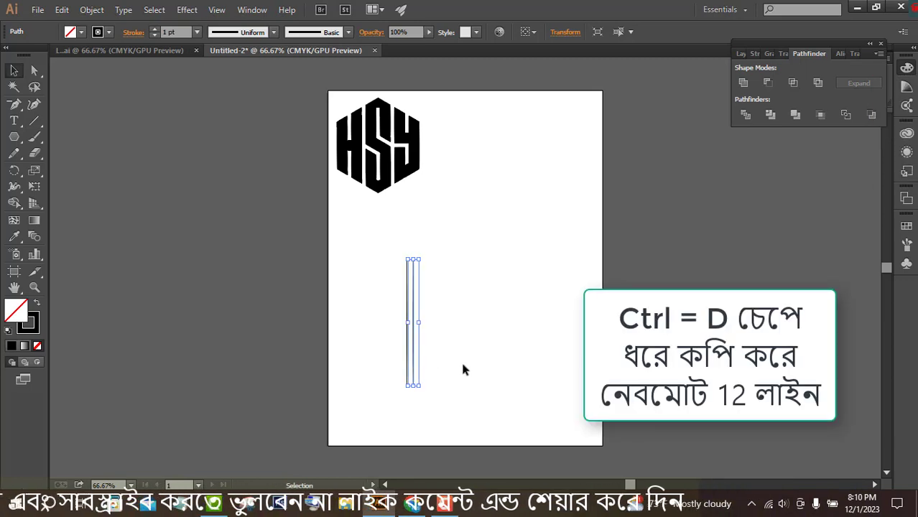
pyautogui.hotkey('ctrl', 'd')
pyautogui.hotkey('ctrl', 'd')
pyautogui.hotkey('ctrl', 'd')
pyautogui.hotkey('ctrl', 'd')
pyautogui.hotkey('ctrl', 'd')
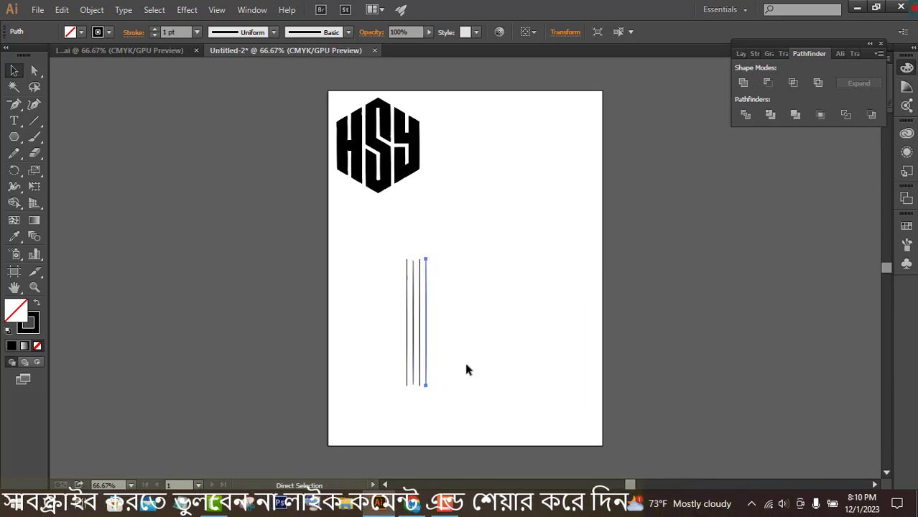
pyautogui.hotkey('ctrl', 'd')
pyautogui.hotkey('ctrl', 'd')
pyautogui.hotkey('ctrl', 'd')
pyautogui.hotkey('ctrl', 'd')
pyautogui.hotkey('ctrl', 'd')
pyautogui.hotkey('ctrl', 'd')
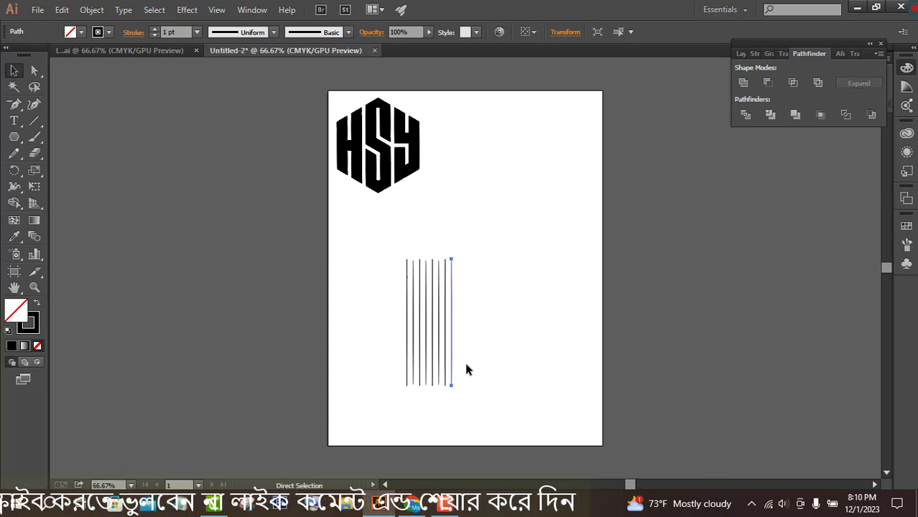
pyautogui.click(507, 375)
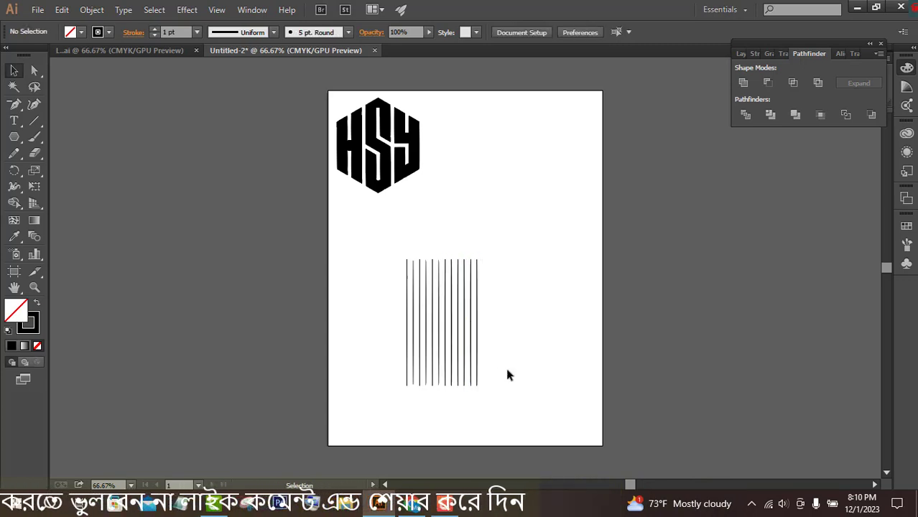
# - Select all 12 vertical lines and group them
pyautogui.moveTo(506, 376); pyautogui.dragTo(353, 313)
pyautogui.rightClick(423, 338)
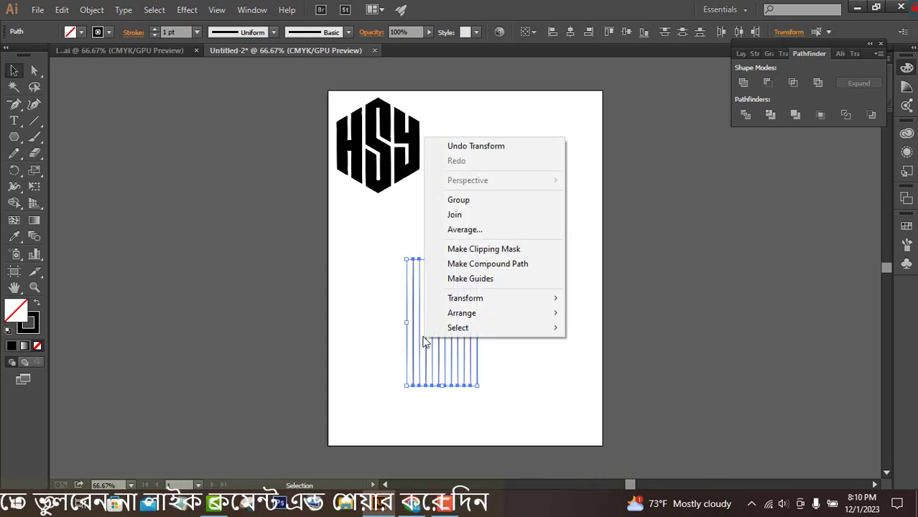
pyautogui.click(466, 203)
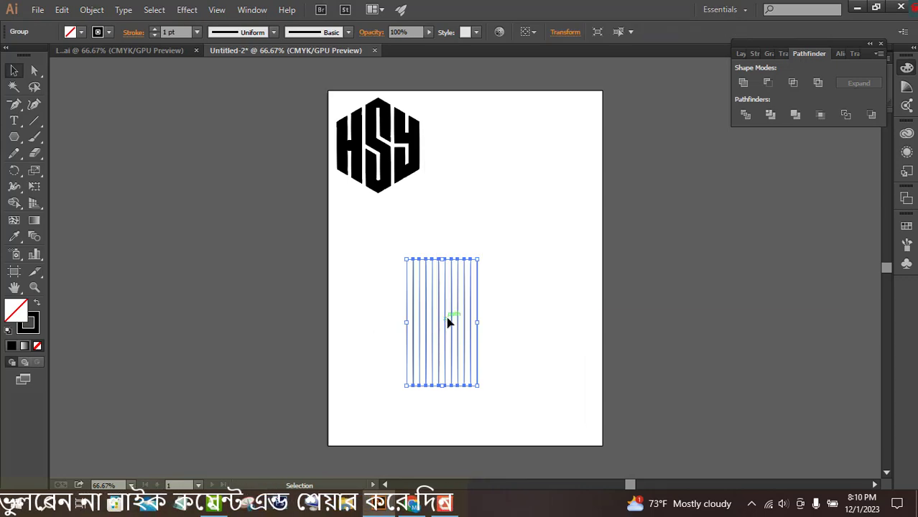
# - Paste a copy of the line group in place and rotate it 90° to form a square grid
pyautogui.click(67, 11)
pyautogui.click(82, 74)
pyautogui.click(62, 10)
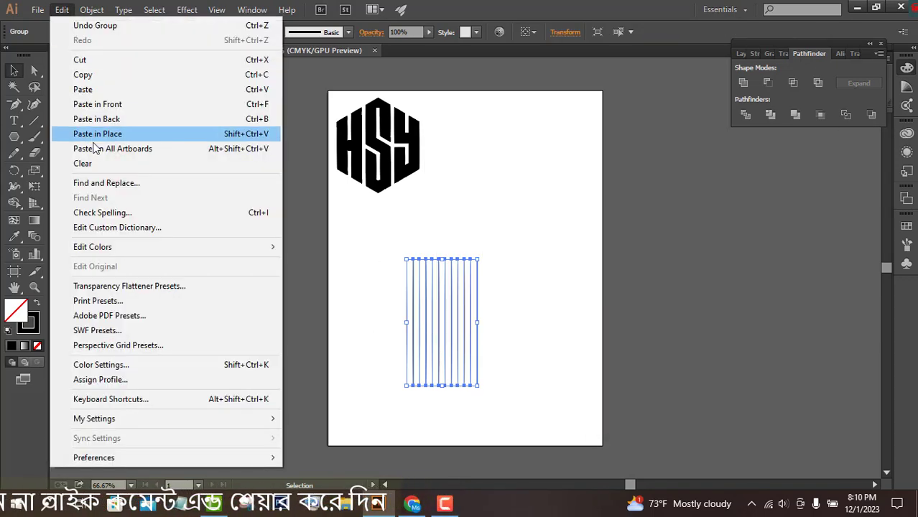
pyautogui.click(89, 133)
pyautogui.moveTo(484, 254); pyautogui.dragTo(505, 364)
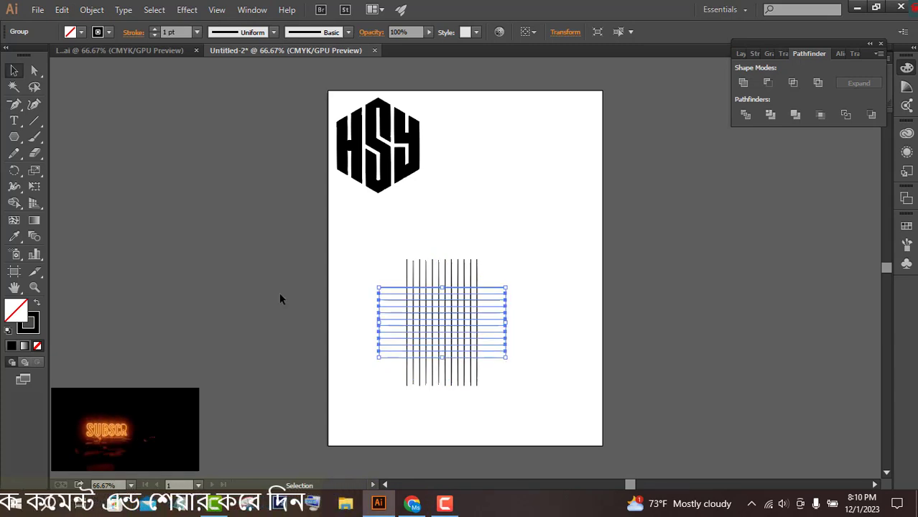
# - Select both line groups, enlarge the grid proportionally and centre it on the artboard below the monogram
pyautogui.moveTo(578, 382); pyautogui.dragTo(386, 271)
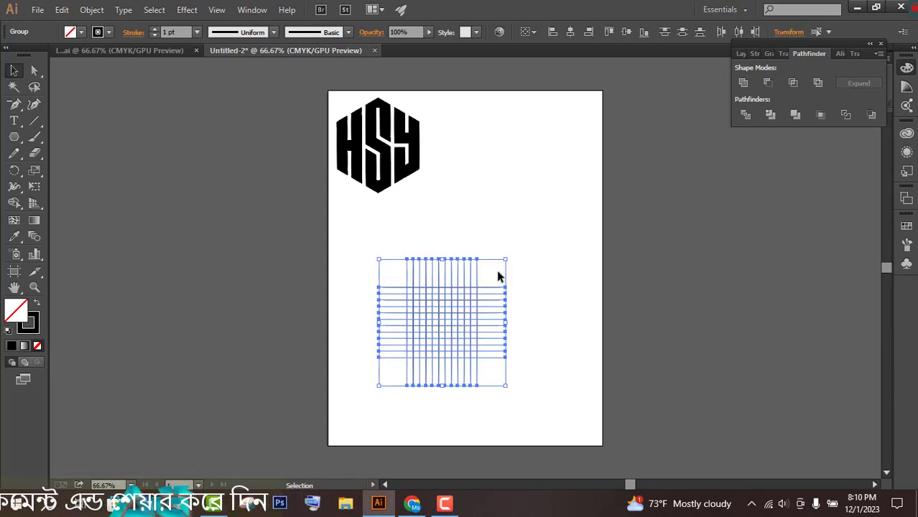
pyautogui.moveTo(506, 259); pyautogui.dragTo(550, 215)
pyautogui.moveTo(471, 344); pyautogui.dragTo(502, 331)
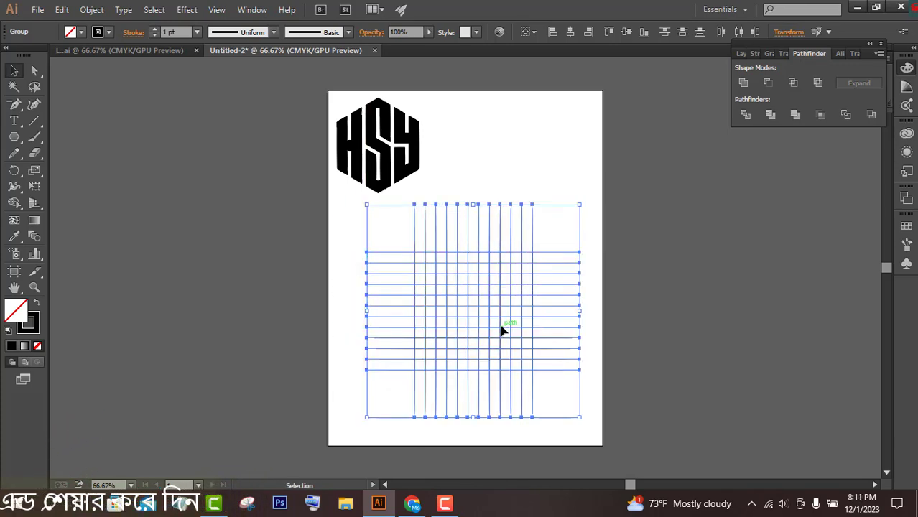
# - Draw a circle about four cells wide from the grid's centre and nudge it right onto the middle column
pyautogui.moveTo(14, 137); pyautogui.dragTo(51, 165)
pyautogui.hotkey('ctrl', '+')
pyautogui.hotkey('ctrl', '+')
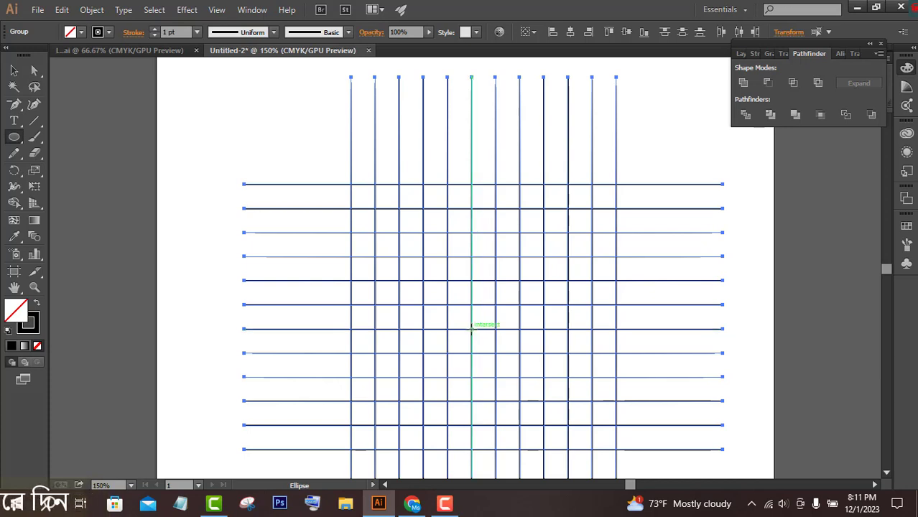
pyautogui.moveTo(471, 329); pyautogui.dragTo(509, 377)
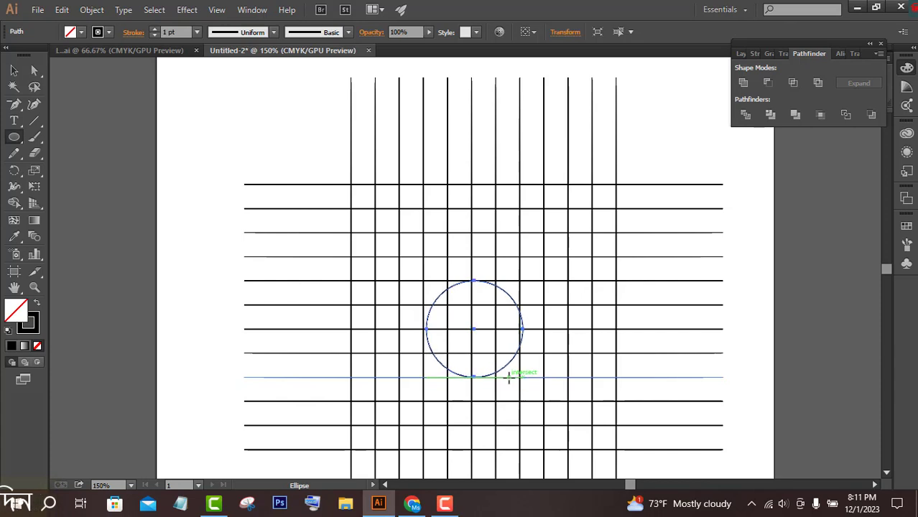
pyautogui.press('Right')
pyautogui.press('Right')
pyautogui.press('Right')
pyautogui.press('Right')
pyautogui.press('Right')
pyautogui.press('Right')
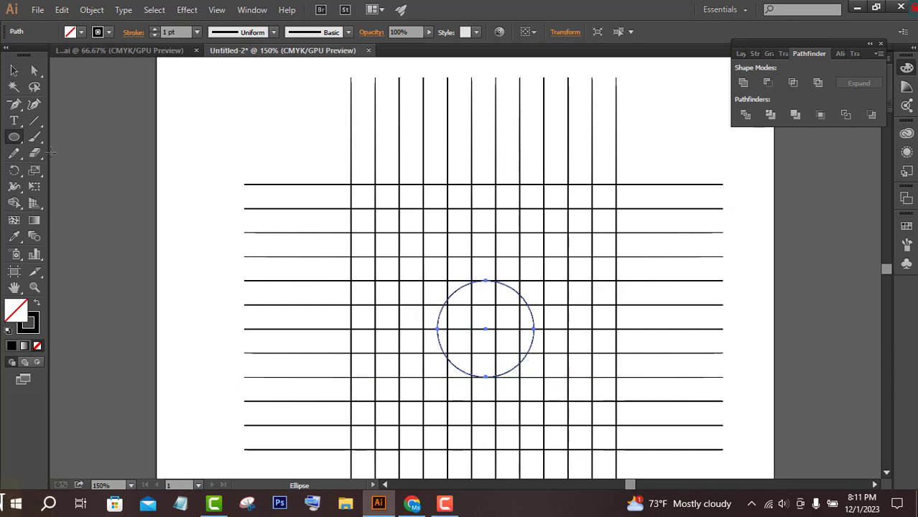
# - Shrink the circle to three cells across and move it up to fit the central three-by-three block of cells
pyautogui.click(14, 70)
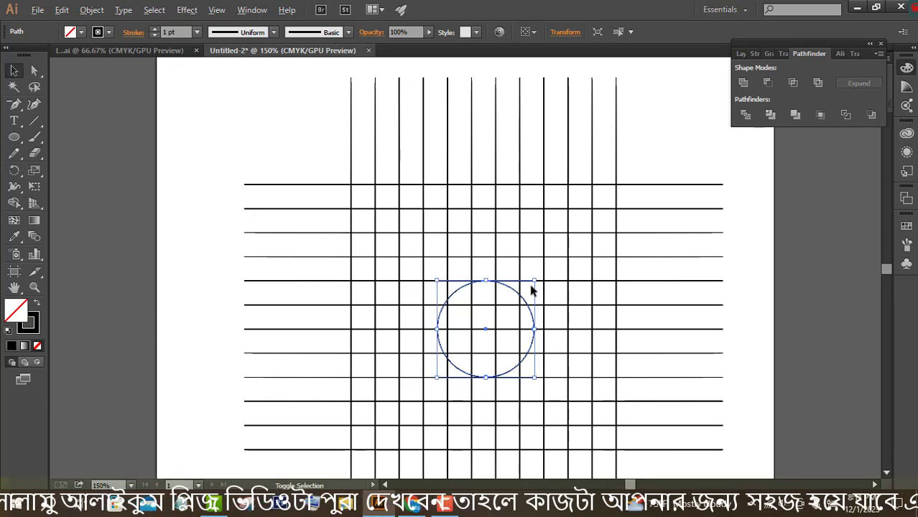
pyautogui.moveTo(533, 281); pyautogui.dragTo(523, 293)
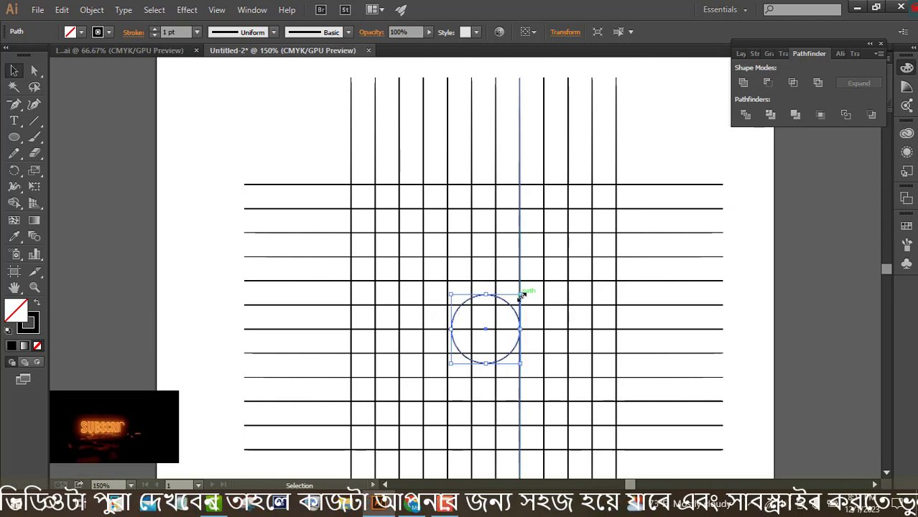
pyautogui.press('Up')
pyautogui.press('Up')
pyautogui.press('Up')
pyautogui.press('Up')
pyautogui.press('Up')
pyautogui.press('Up')
pyautogui.press('Up')
pyautogui.press('Up')
pyautogui.press('Up')
pyautogui.press('Up')
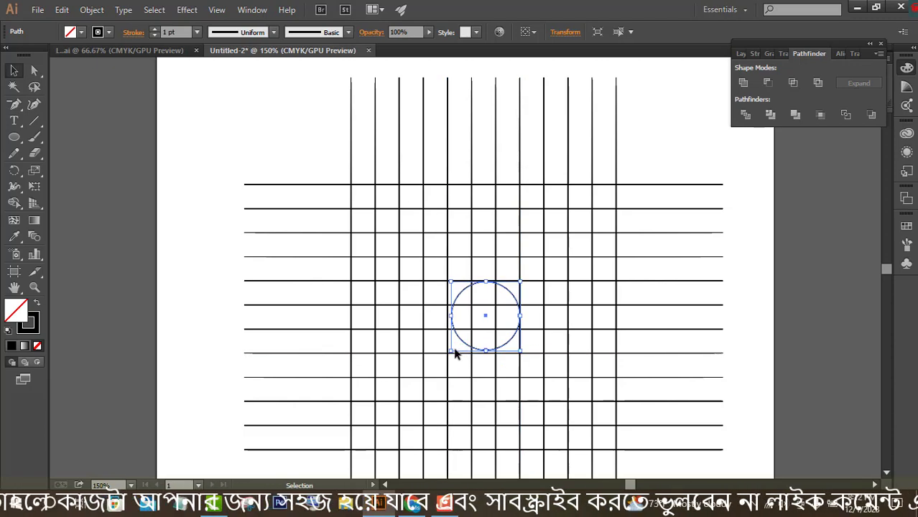
pyautogui.moveTo(450, 351); pyautogui.dragTo(449, 354)
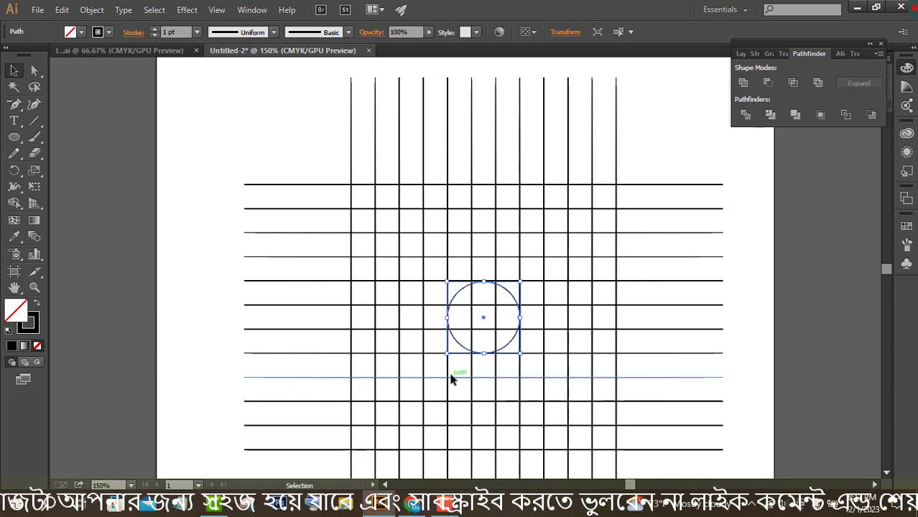
# - Paste a copy of the circle in place and enlarge it from its centre to reach the grid's outermost lines
pyautogui.hotkey('ctrl', '+')
pyautogui.hotkey('ctrl', '+')
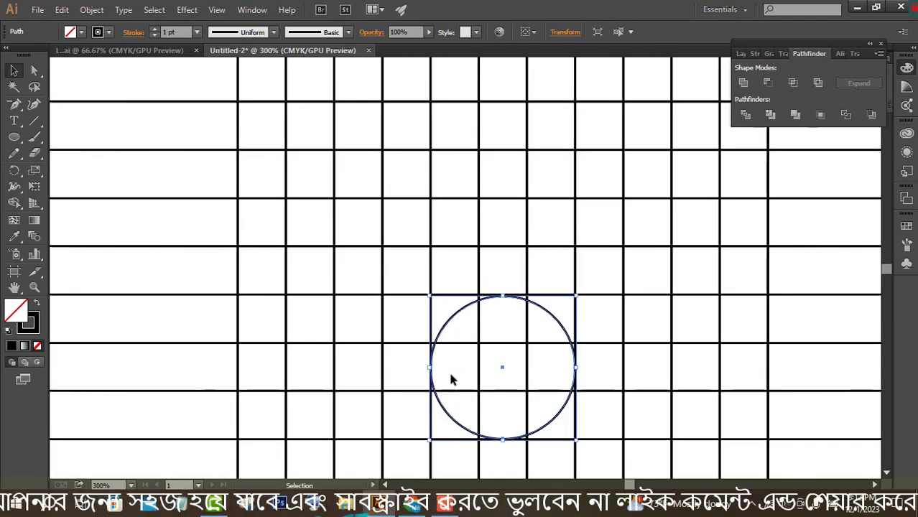
pyautogui.scroll(-3, 457, 334)
pyautogui.hotkey('ctrl', '-')
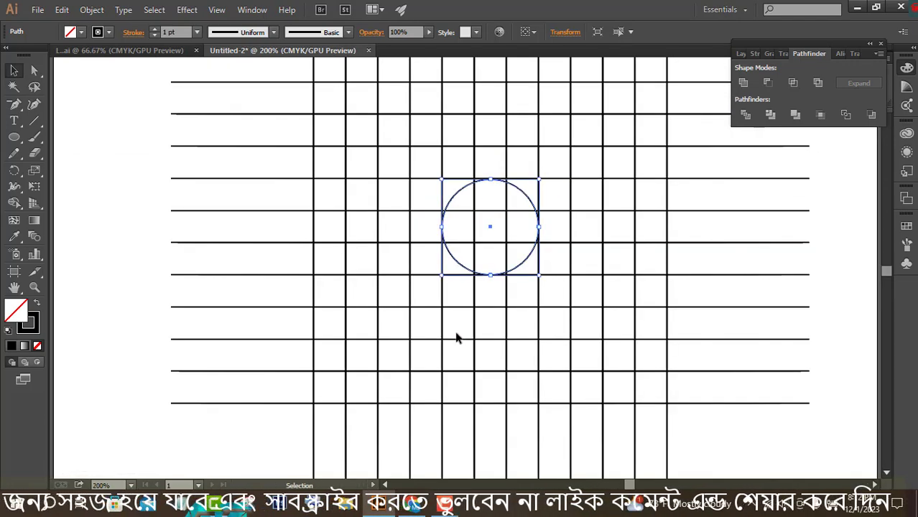
pyautogui.scroll(4, 459, 336)
pyautogui.scroll(-1, 462, 337)
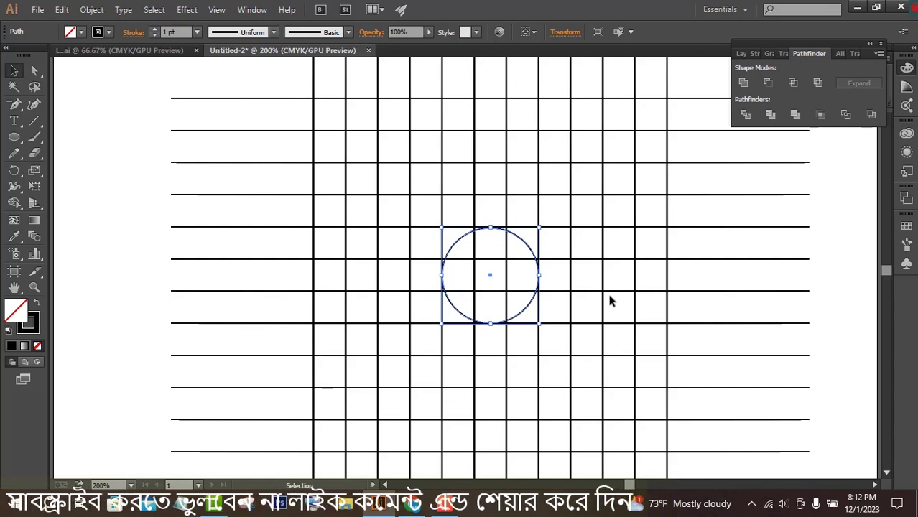
pyautogui.click(85, 75)
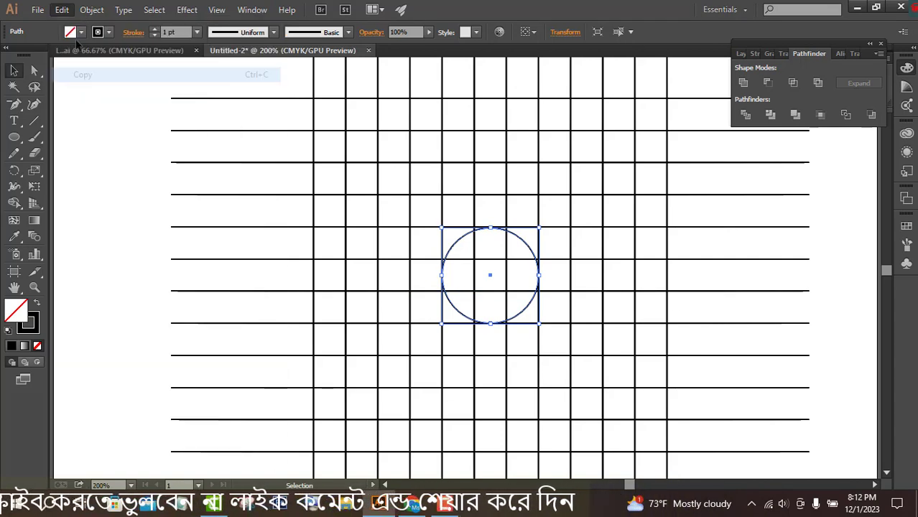
pyautogui.click(63, 10)
pyautogui.click(97, 134)
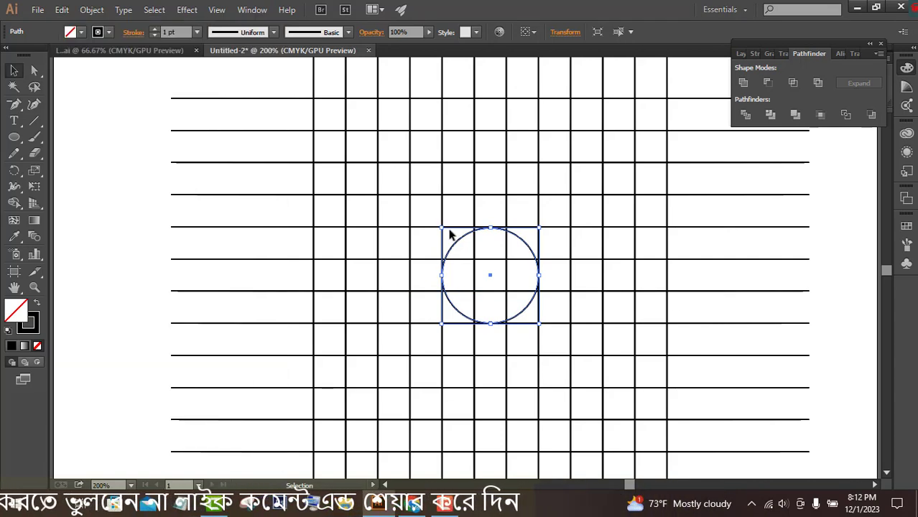
pyautogui.moveTo(539, 228); pyautogui.dragTo(795, 105)
# - Enlarge the small circle to fit one cell inside the outer circle, aligning its top and bottom with the grid lines
pyautogui.click(529, 277)
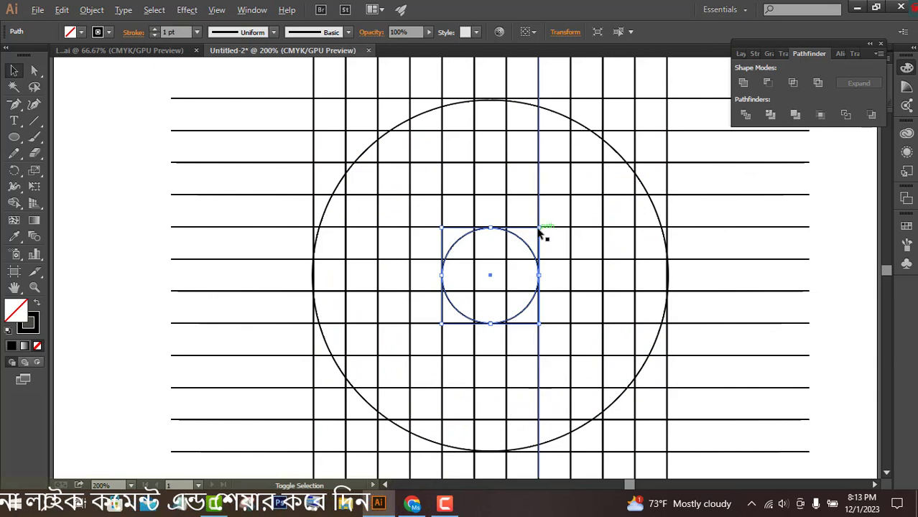
pyautogui.moveTo(541, 227); pyautogui.dragTo(776, 134)
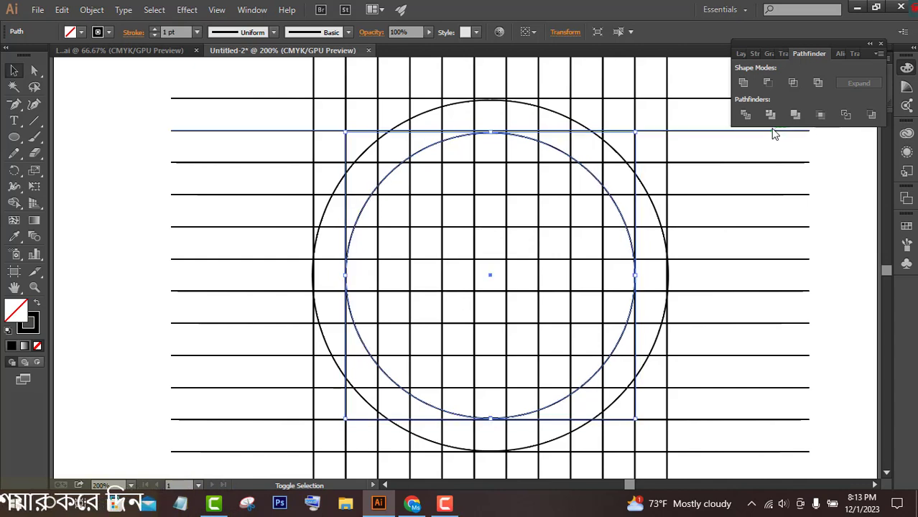
pyautogui.press('Up')
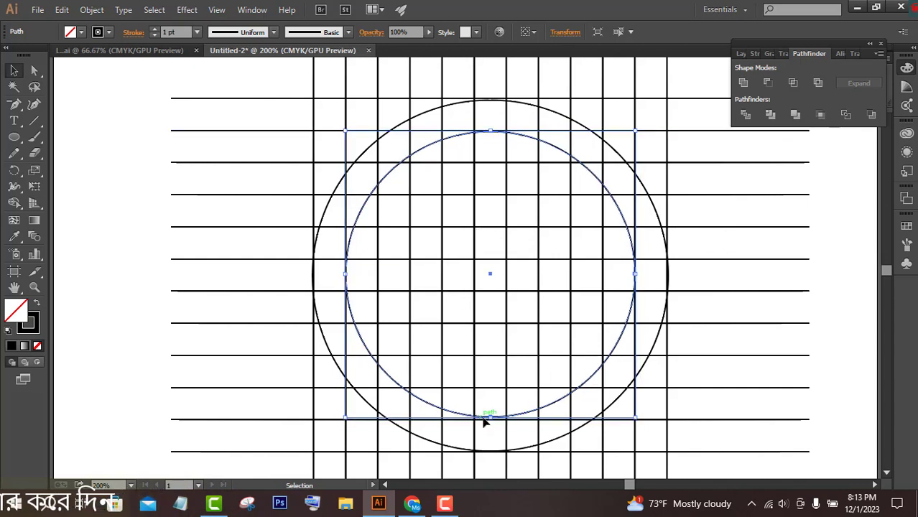
pyautogui.moveTo(490, 418); pyautogui.dragTo(492, 420)
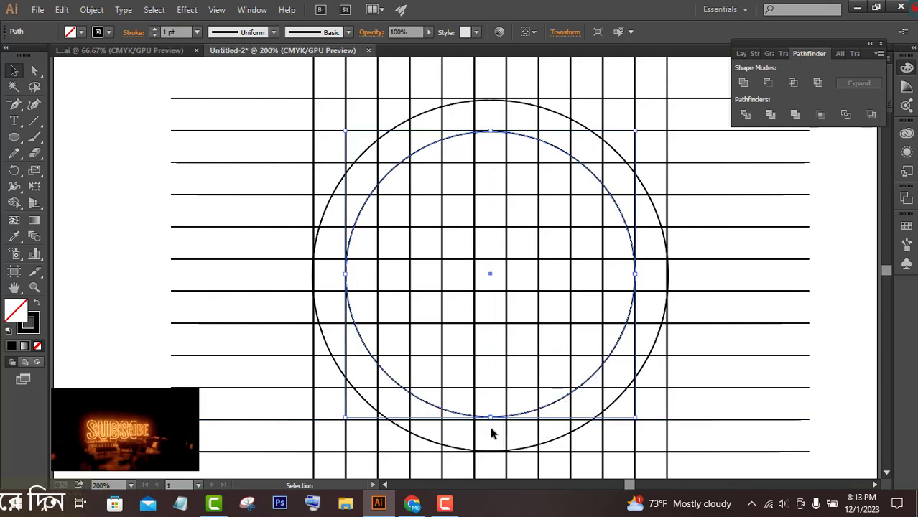
pyautogui.hotkey('ctrl', '=')
pyautogui.press('v')
pyautogui.scroll(-2, 487, 431)
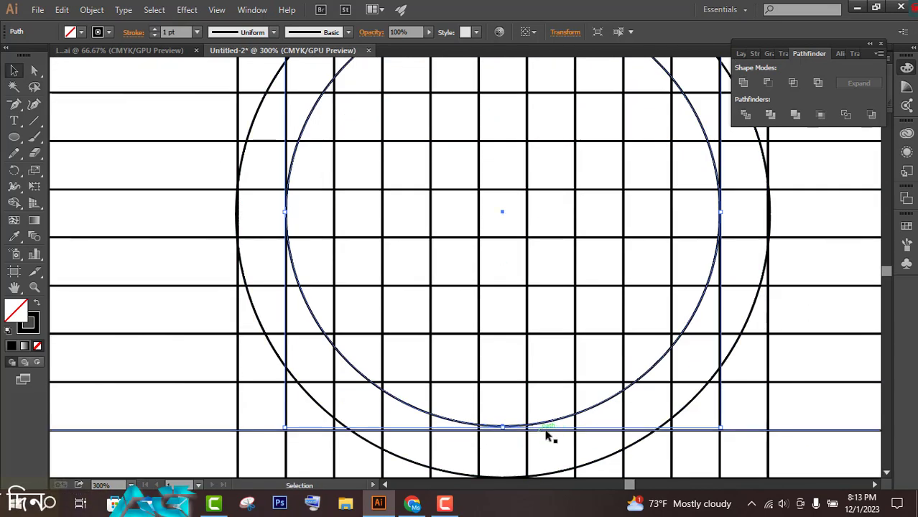
pyautogui.moveTo(504, 427); pyautogui.dragTo(504, 432)
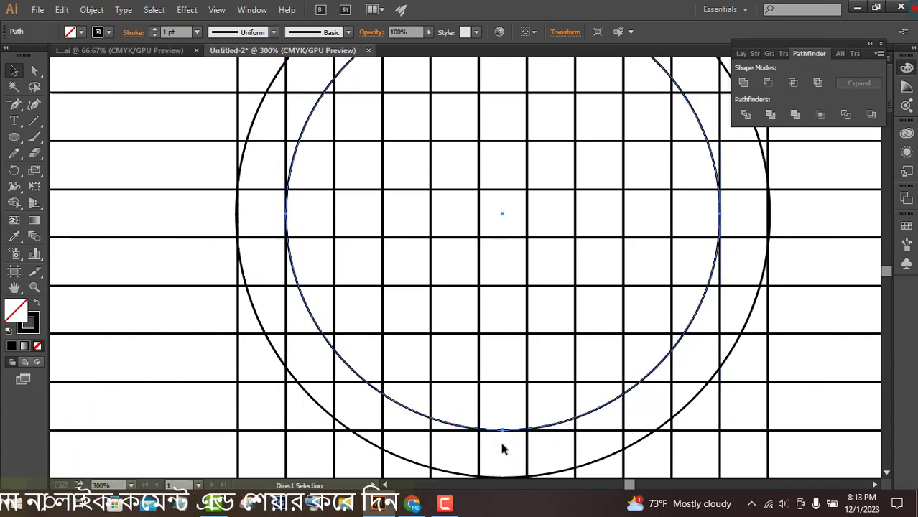
# - Select the grid with both circles and set a black fill for the Shape Builder tool
pyautogui.hotkey('ctrl', '-')
pyautogui.hotkey('ctrl', '-')
pyautogui.hotkey('ctrl', '-')
pyautogui.hotkey('ctrl', '=')
pyautogui.press('v')
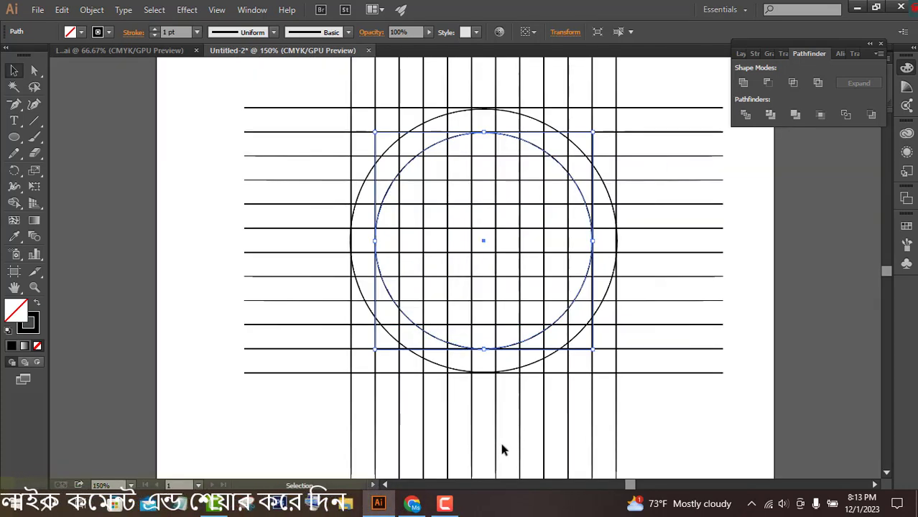
pyautogui.scroll(1, 502, 449)
pyautogui.moveTo(686, 452); pyautogui.dragTo(300, 117)
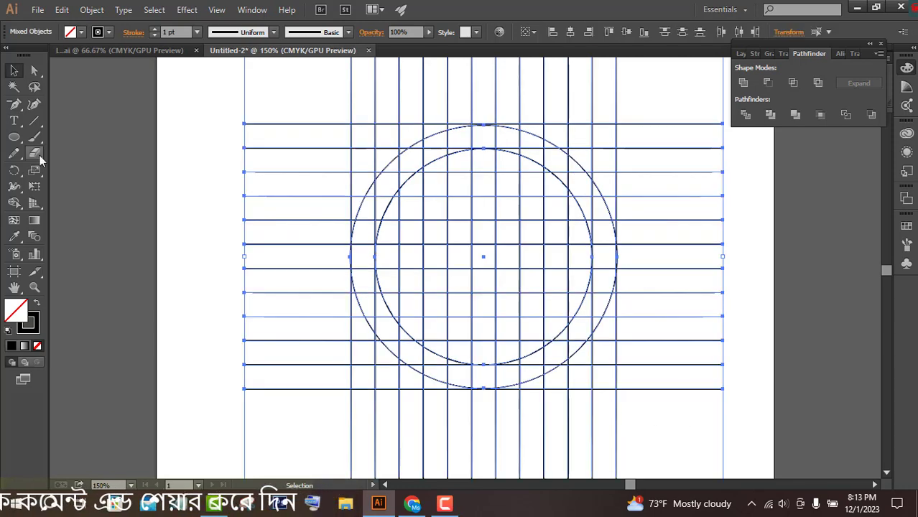
pyautogui.click(14, 204)
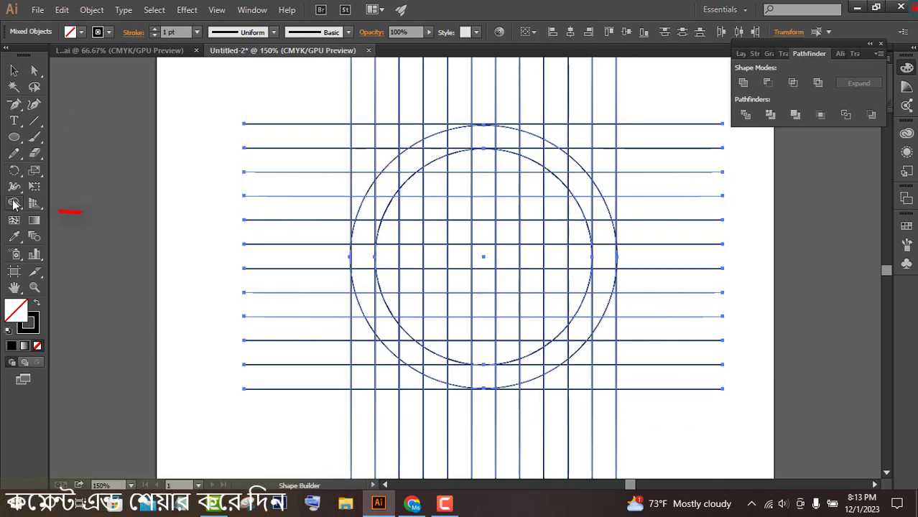
pyautogui.click(100, 33)
pyautogui.click(373, 191)
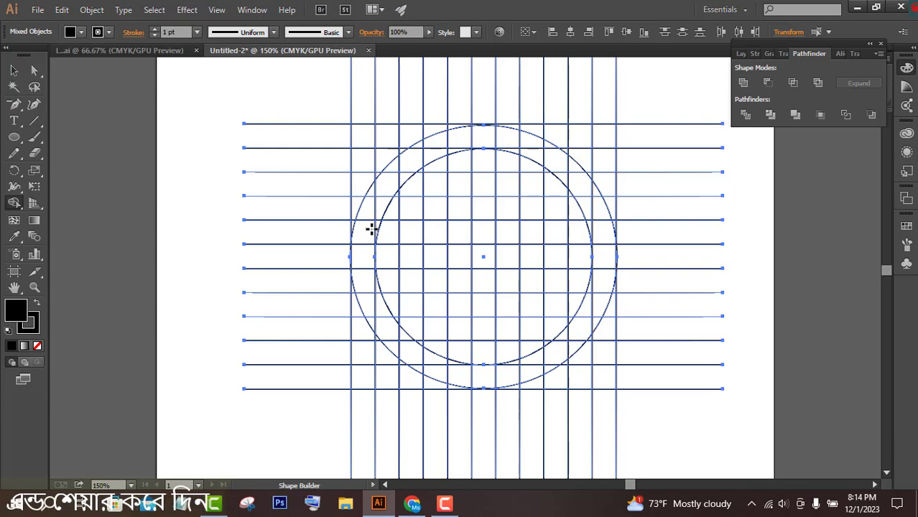
# - Merge the cells inside the outer circle into the two black vertical stems of the H with Shape Builder
pyautogui.moveTo(371, 190); pyautogui.dragTo(363, 316)
pyautogui.moveTo(420, 143); pyautogui.dragTo(414, 188)
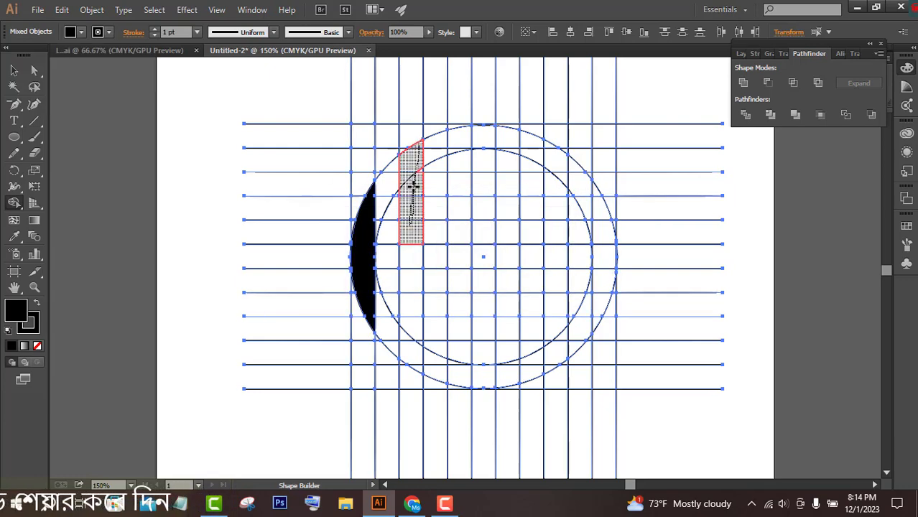
pyautogui.moveTo(413, 351); pyautogui.dragTo(413, 356)
# - Merge the cells inside the outer circle into the black S at its centre and the Y beside it with Shape Builder
pyautogui.moveTo(508, 212)
pyautogui.mouseDown()
pyautogui.moveTo(454, 256)
pyautogui.moveTo(463, 316)
pyautogui.mouseUp()
pyautogui.moveTo(605, 201); pyautogui.dragTo(593, 318)
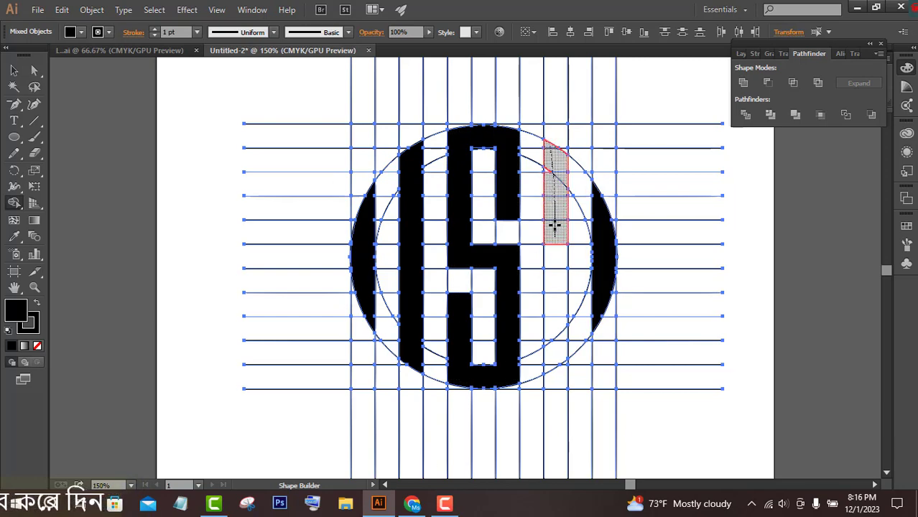
pyautogui.moveTo(555, 227); pyautogui.dragTo(596, 317)
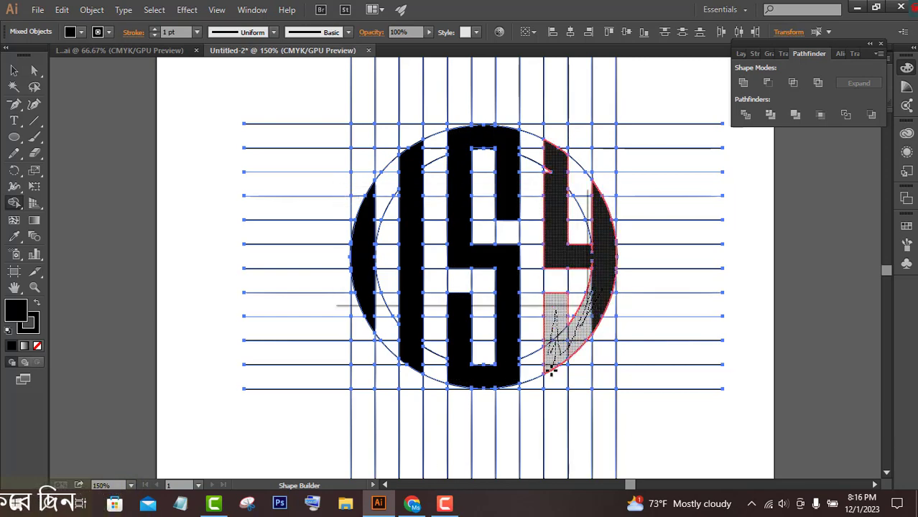
pyautogui.moveTo(552, 370); pyautogui.dragTo(551, 370)
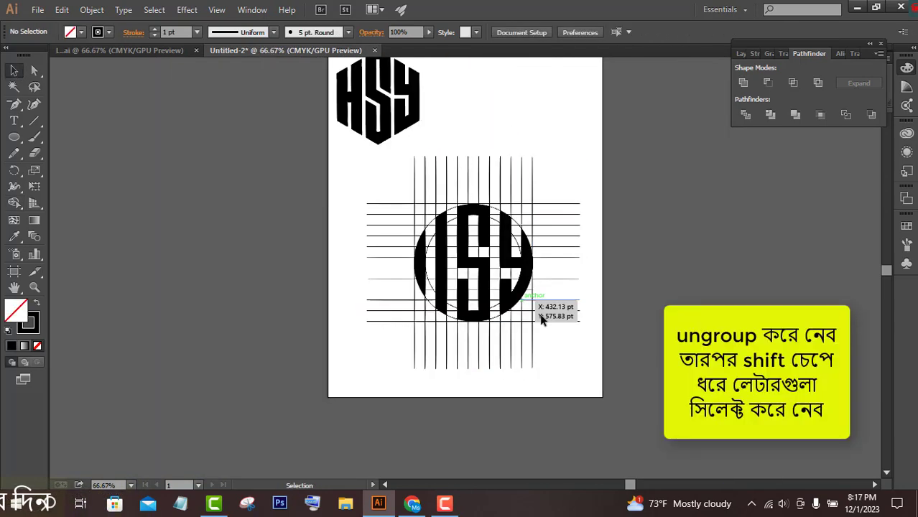
# - Join the two stems of the H with a black crossbar using Shape Builder, and deselect the artwork
pyautogui.hotkey('shift', 'm')
pyautogui.moveTo(544, 350); pyautogui.dragTo(431, 263)
pyautogui.click(80, 32)
pyautogui.click(34, 49)
pyautogui.click(14, 70)
pyautogui.click(623, 209)
pyautogui.click(525, 261)
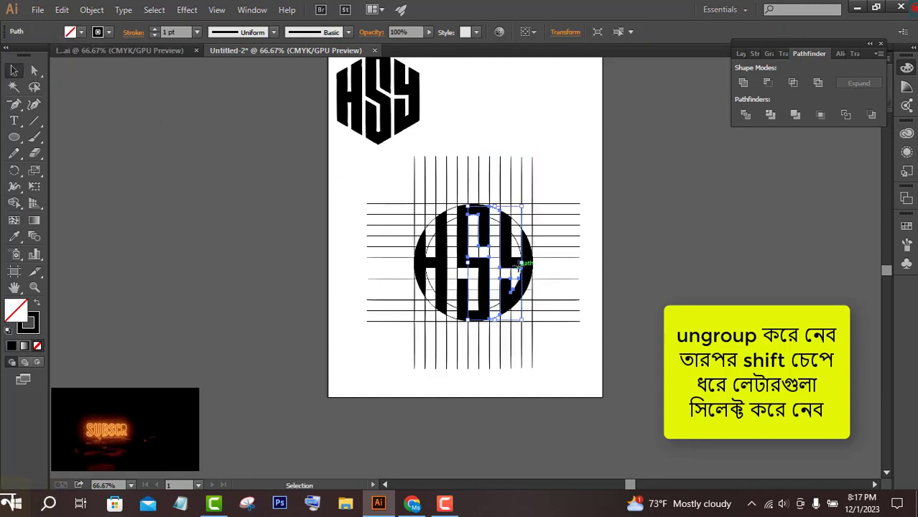
pyautogui.keyDown('shift'); pyautogui.click(447, 262); pyautogui.keyUp('shift')
pyautogui.keyDown('shift'); pyautogui.click(503, 255); pyautogui.keyUp('shift')
pyautogui.rightClick(503, 254)
pyautogui.click(639, 245)
# - Ungroup the merged artwork so the letters separate from the grid lines and circles
pyautogui.click(527, 263)
pyautogui.rightClick(526, 262)
pyautogui.click(559, 339)
pyautogui.click(633, 287)
# - Move the letters H, S and Y together off the grid and delete the leftover grid lines and circles
pyautogui.click(525, 264)
pyautogui.keyDown('shift'); pyautogui.click(483, 265); pyautogui.keyUp('shift')
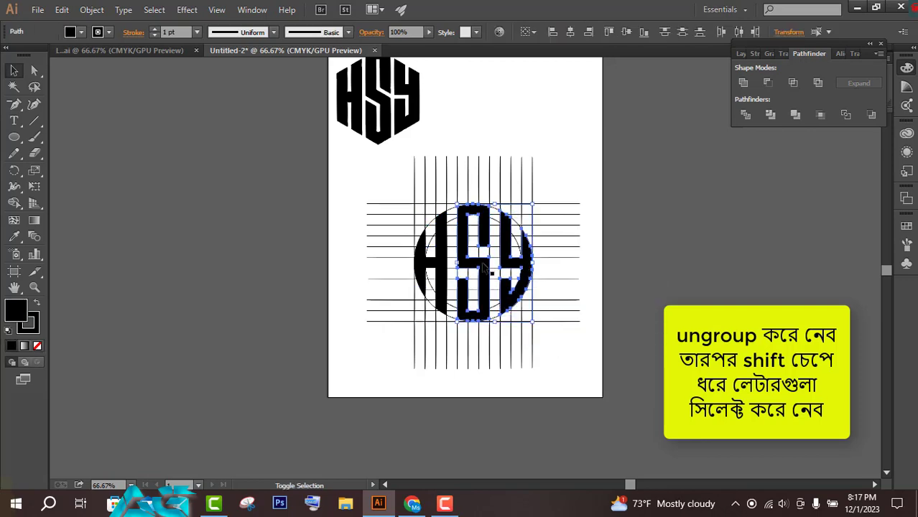
pyautogui.moveTo(440, 265); pyautogui.dragTo(525, 108)
pyautogui.click(573, 362)
pyautogui.moveTo(574, 362); pyautogui.dragTo(381, 172)
pyautogui.press('Delete')
# - Move the three letters back to the lower middle of the artboard and group them
pyautogui.moveTo(488, 204); pyautogui.dragTo(611, 94)
pyautogui.moveTo(558, 107); pyautogui.dragTo(485, 246)
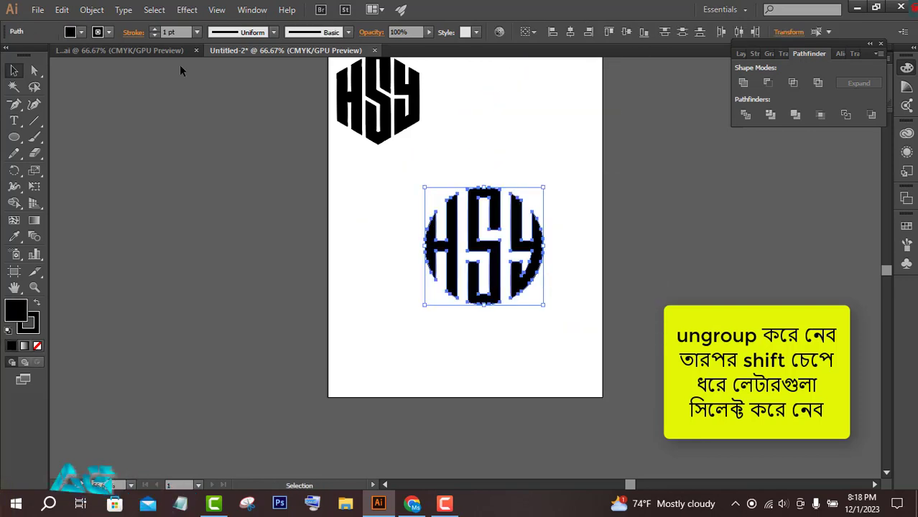
pyautogui.click(91, 10)
# - Thicken the circular monogram's stroke, trying 4 pt before settling on a heavier preset weight
pyautogui.click(197, 32)
pyautogui.click(215, 152)
pyautogui.click(403, 176)
pyautogui.click(450, 230)
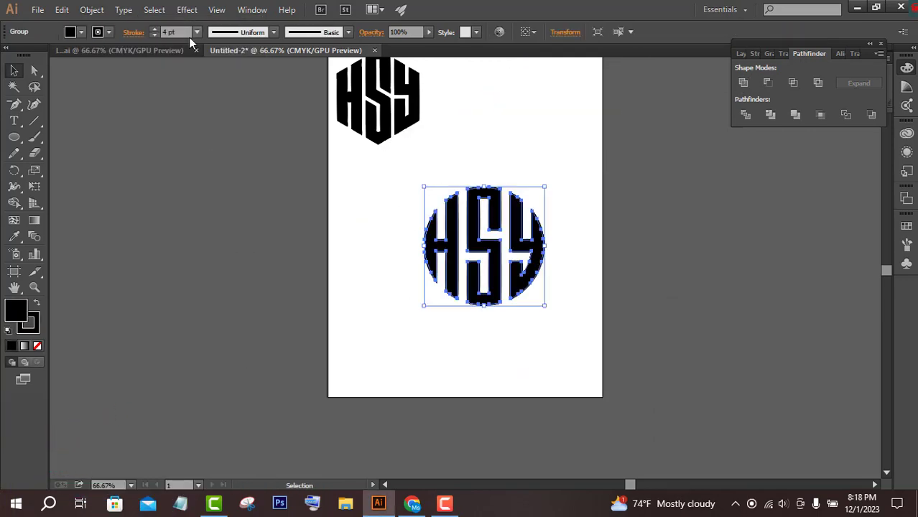
pyautogui.click(197, 33)
pyautogui.click(216, 182)
pyautogui.click(381, 240)
# - Move the circular monogram toward the artboard's right edge and select the hexagonal monogram for placement beside it
pyautogui.moveTo(478, 246); pyautogui.dragTo(521, 236)
pyautogui.click(381, 104)
pyautogui.hotkey('ctrl', '=')
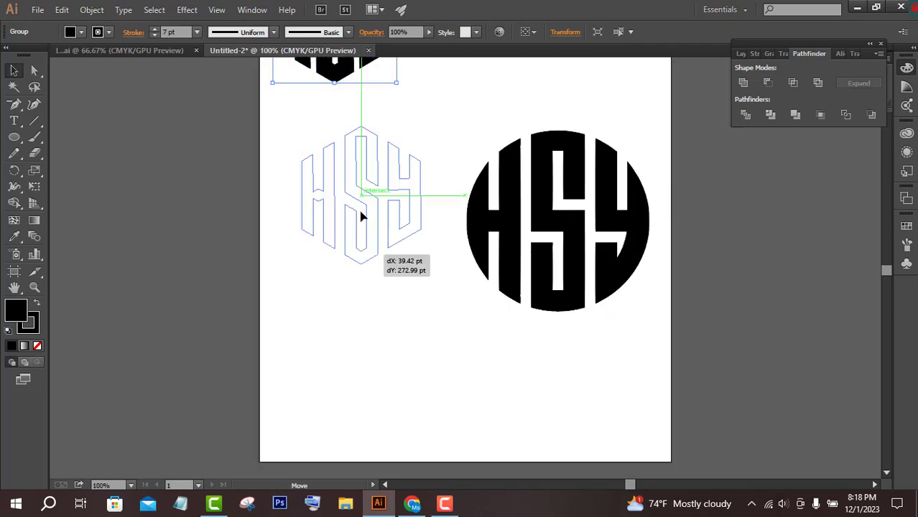